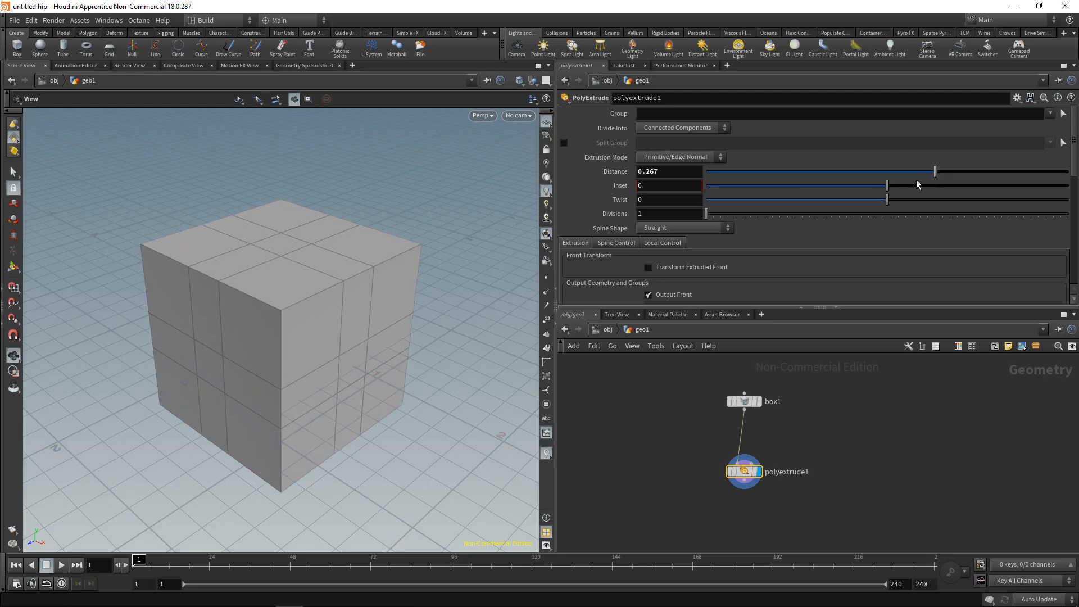
Set the polyextrude node's extrusion distance to 0.2.
{"action": "left_click", "coordinate": [680, 174]}
{"action": "key", "text": "BackSpace"}
{"action": "key", "text": "BackSpace"}
{"action": "key", "text": "Return"}
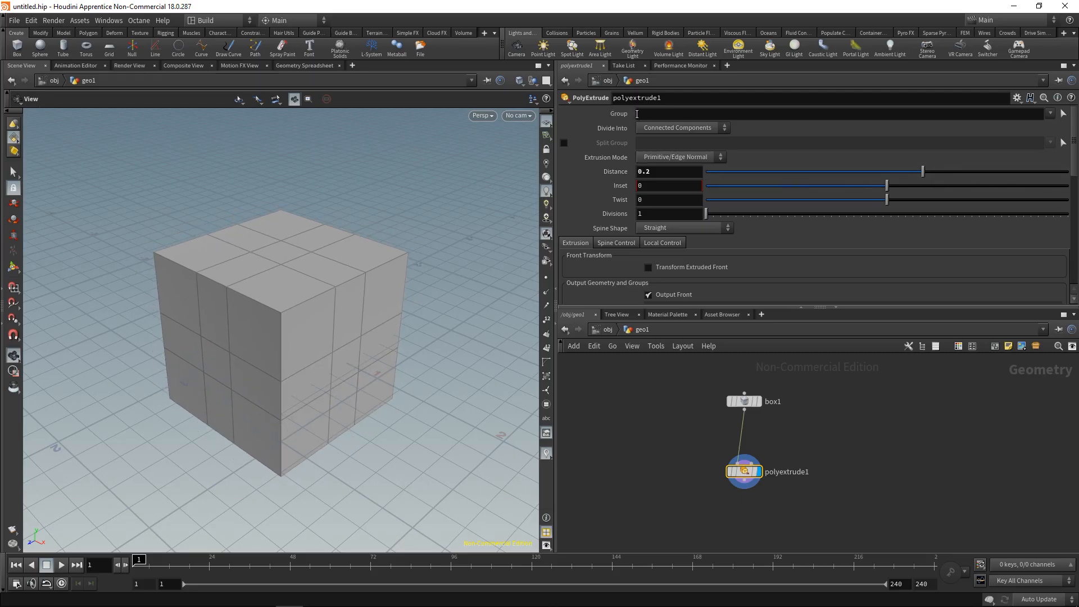
Try limiting the extrusion to primitives 0 1 6 through the polyextrude group, and clear the group again.
{"action": "left_click", "coordinate": [663, 112]}
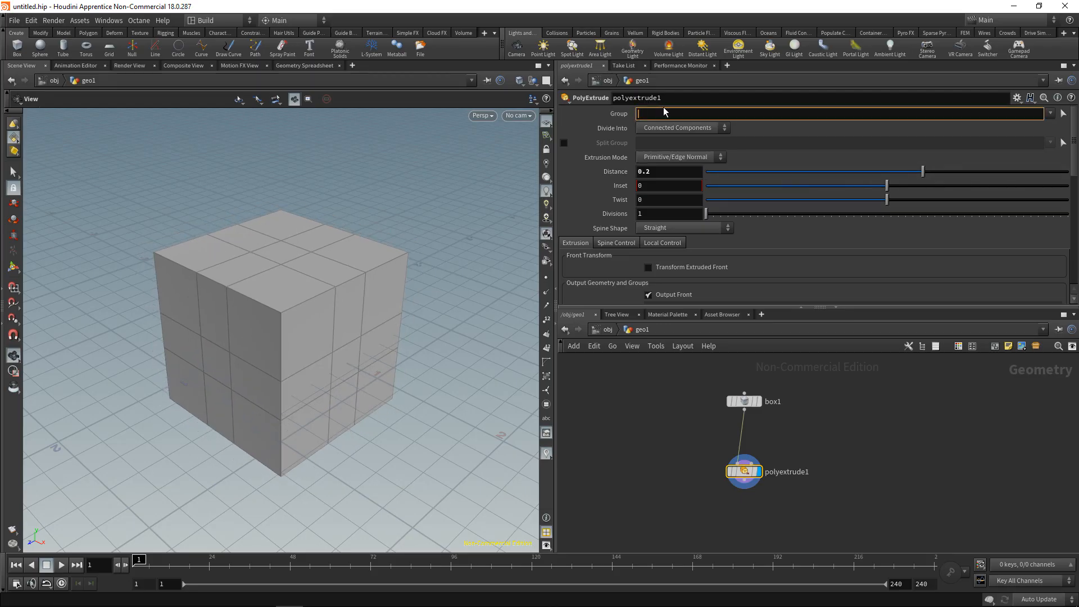
{"action": "type", "text": "0"}
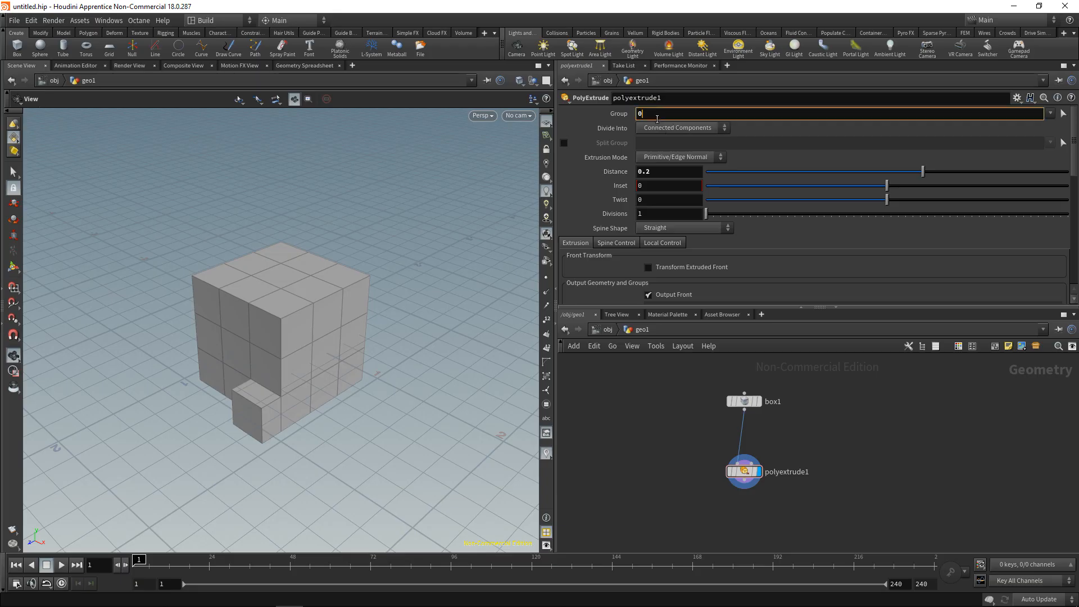
{"action": "type", "text": " 1"}
{"action": "key", "text": "Return"}
{"action": "left_click", "coordinate": [667, 117]}
{"action": "type", "text": "6"}
{"action": "key", "text": "Return"}
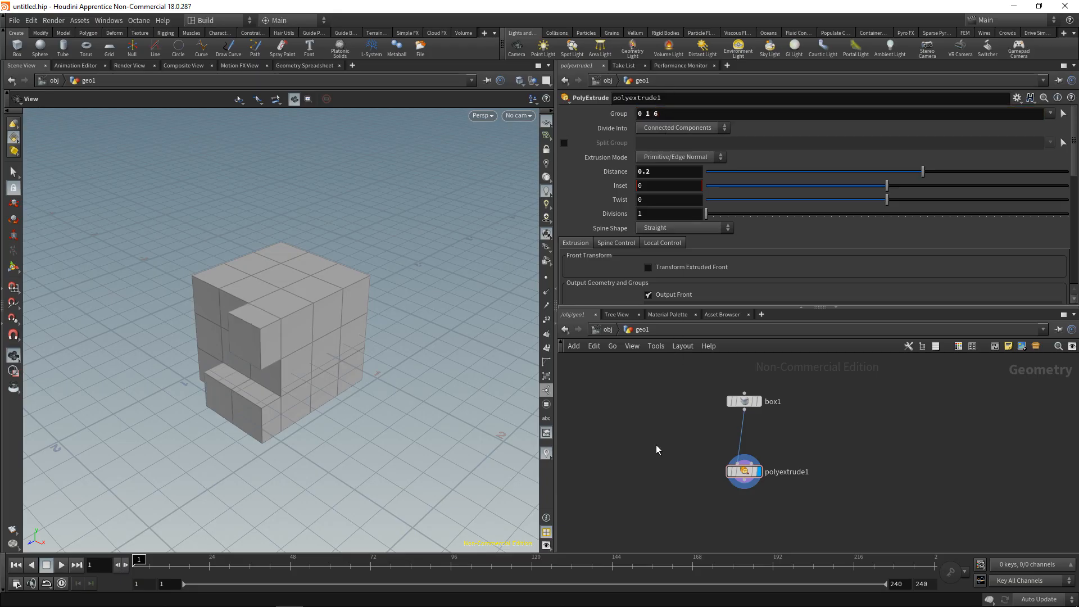
{"action": "left_click_drag", "start_coordinate": [664, 114], "coordinate": [570, 112]}
{"action": "key", "text": "BackSpace"}
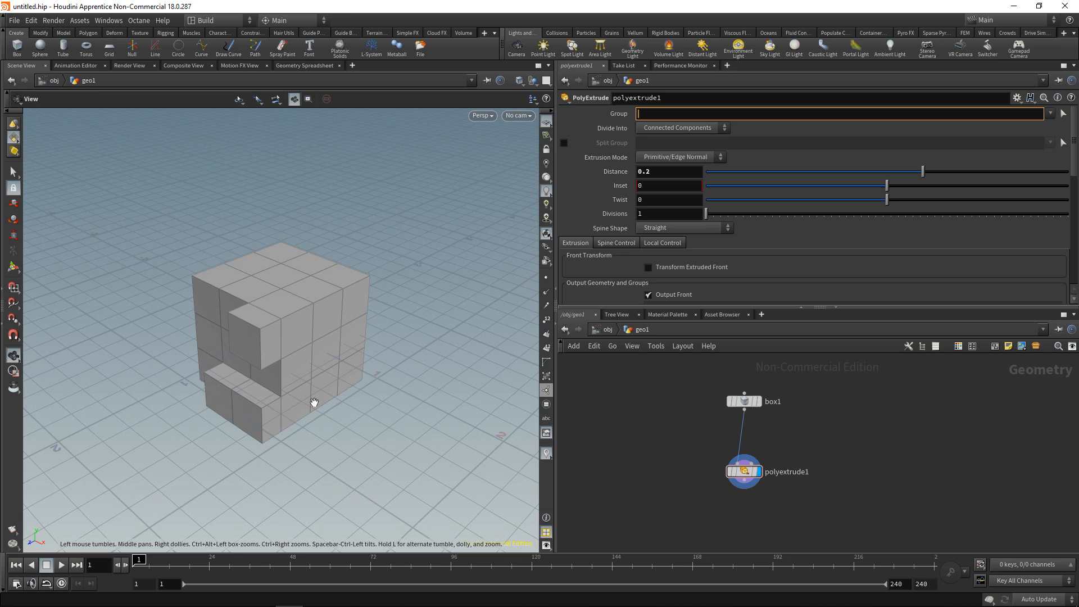
Make room above the polyextrude node and insert an Attribute Randomize node between it and the box.
{"action": "left_click_drag", "start_coordinate": [743, 472], "coordinate": [743, 503]}
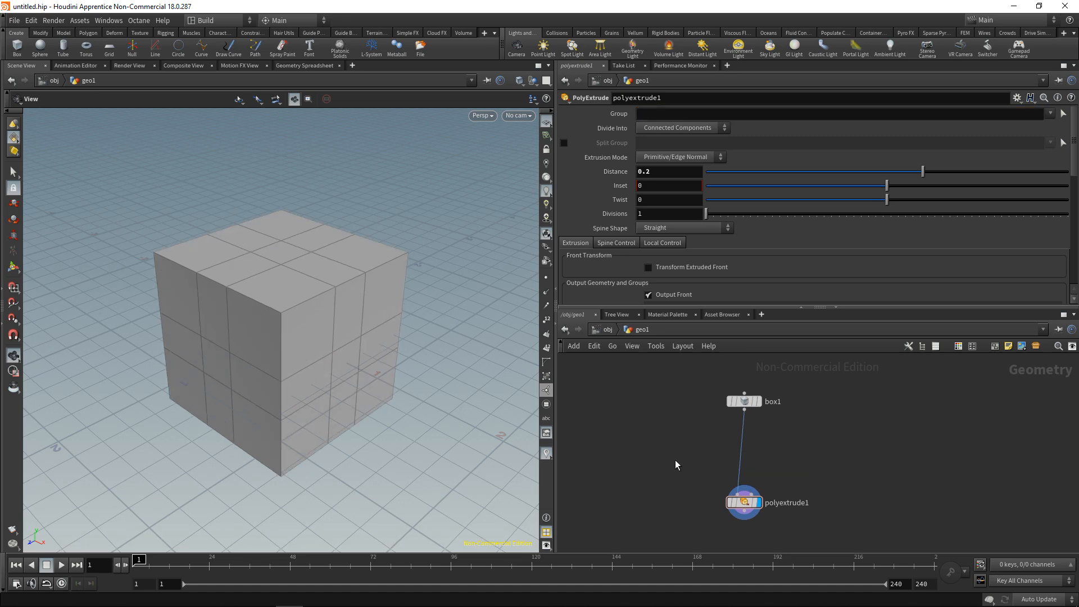
{"action": "key", "text": "Tab"}
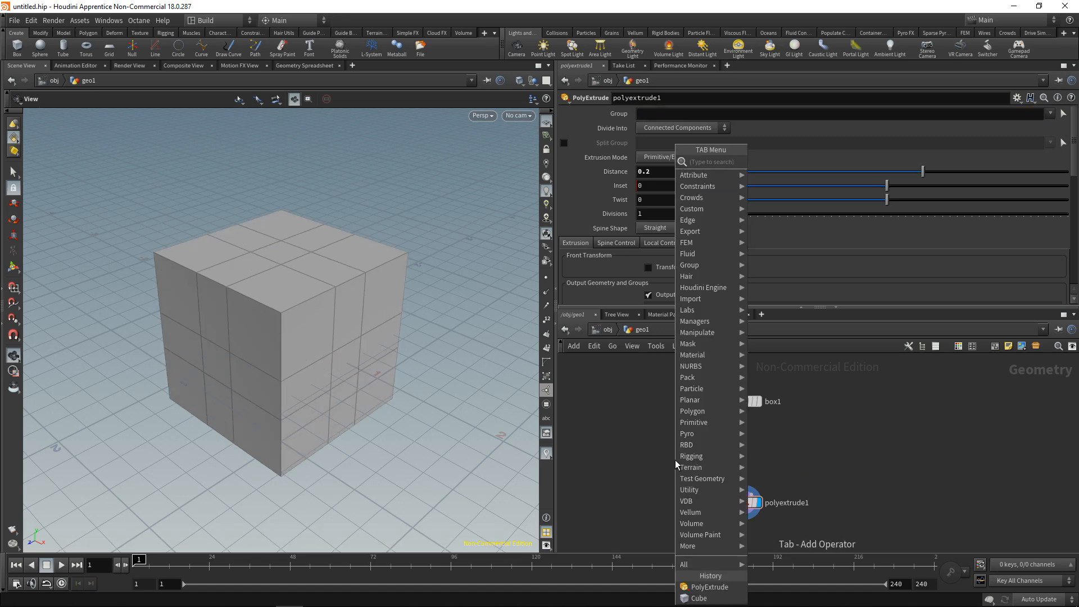
{"action": "type", "text": "attran"}
{"action": "key", "text": "Return"}
{"action": "key", "text": "Return"}
{"action": "left_click_drag", "start_coordinate": [675, 460], "coordinate": [744, 446]}
Make the randomized attribute a one-dimensional value on Primitives and name it active.
{"action": "left_click", "coordinate": [674, 143]}
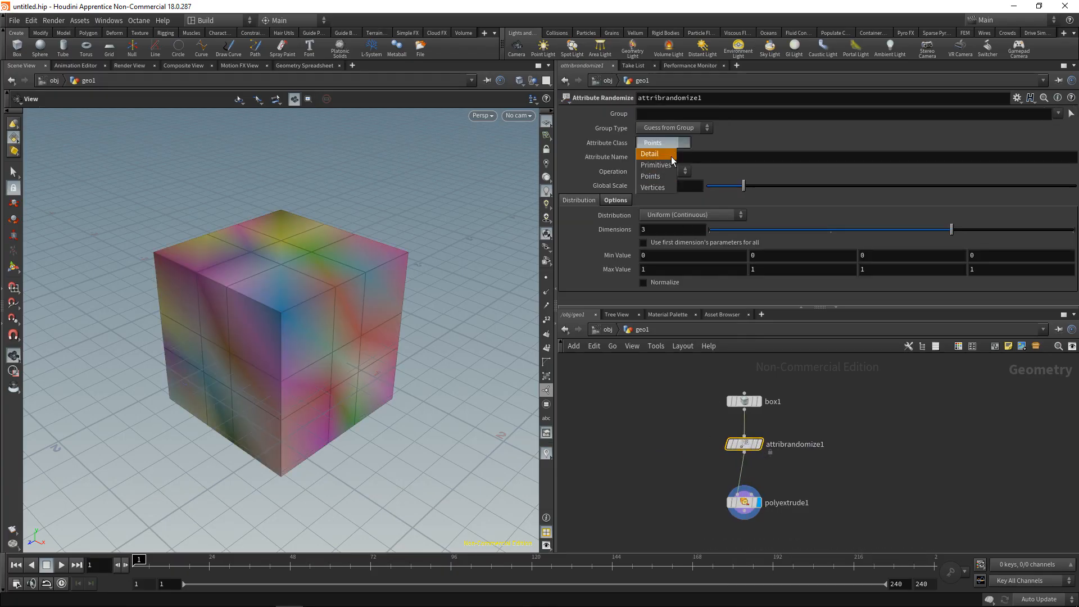
{"action": "left_click", "coordinate": [658, 163]}
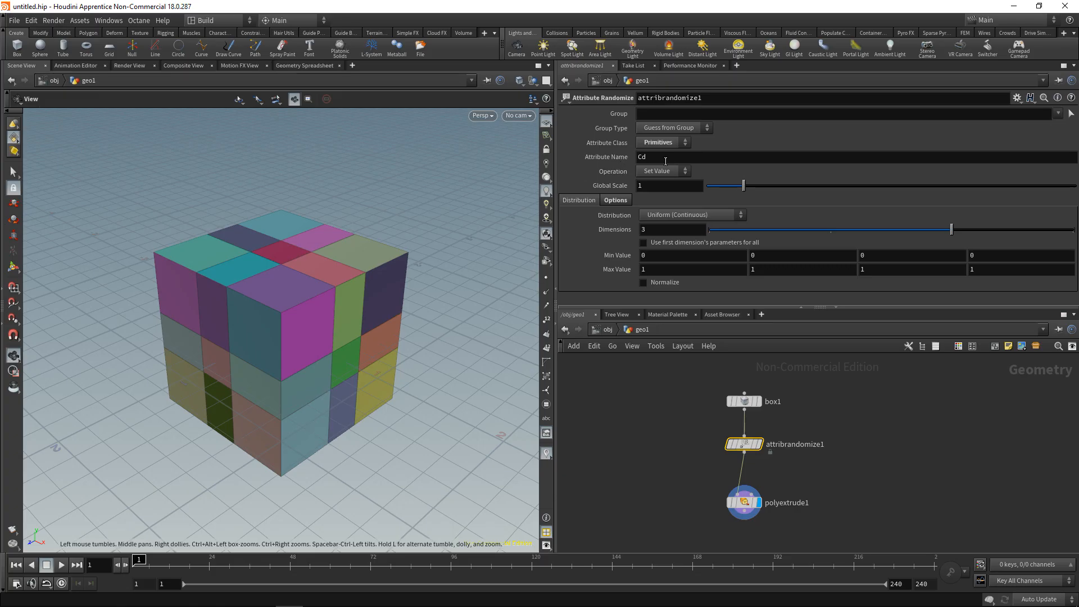
{"action": "double_click", "coordinate": [640, 157]}
{"action": "left_click", "coordinate": [666, 230]}
{"action": "left_click_drag", "start_coordinate": [838, 235], "coordinate": [739, 239]}
{"action": "double_click", "coordinate": [639, 157]}
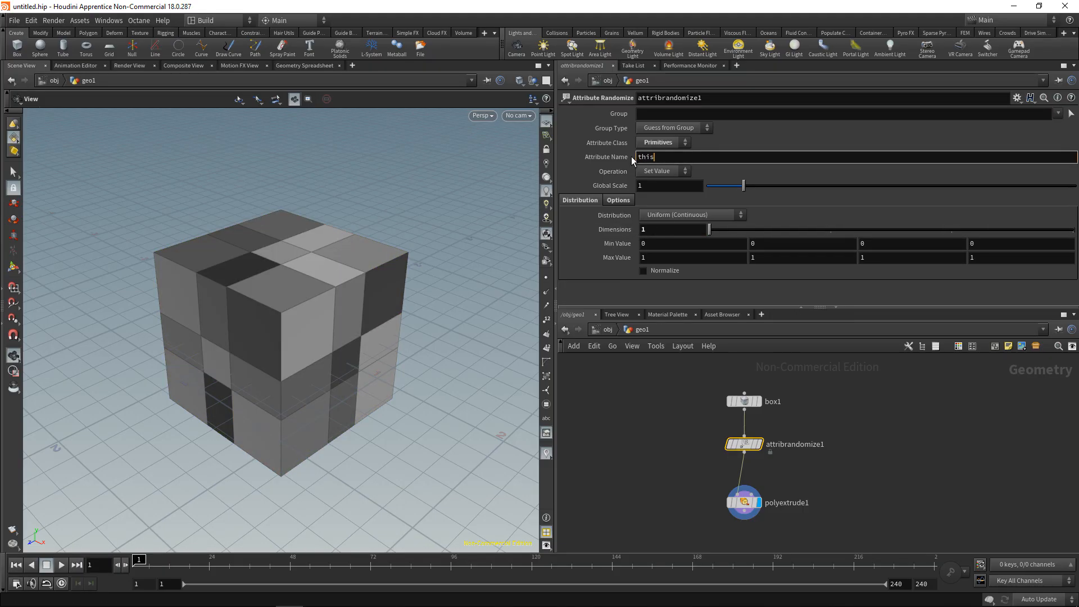
{"action": "type", "text": "active"}
{"action": "key", "text": "Return"}
Use the Two Values distribution for the active attribute, with a probability of value B of 0.2.
{"action": "left_click", "coordinate": [672, 215]}
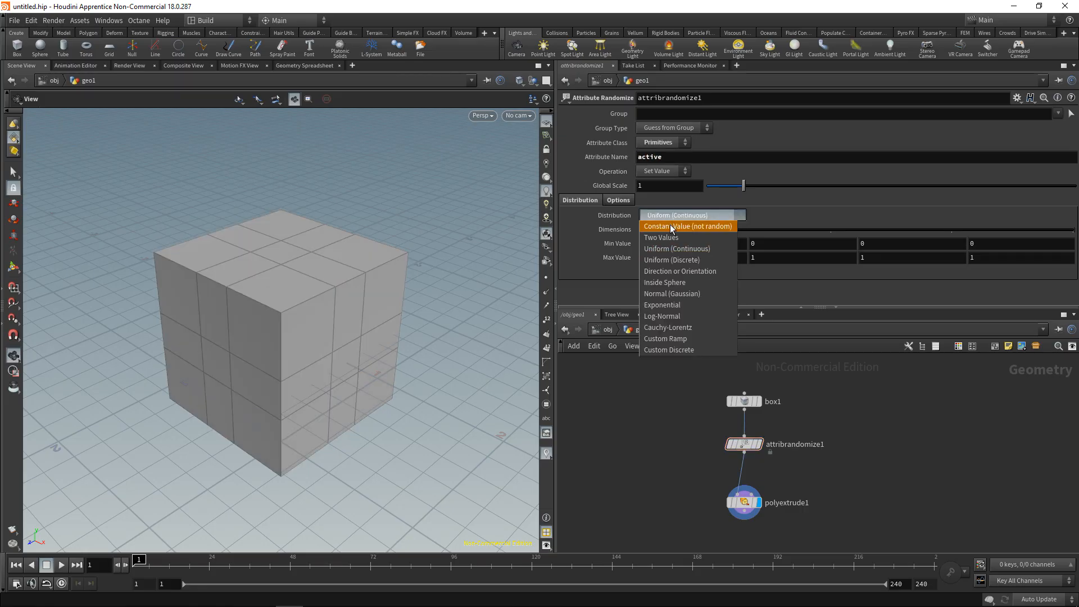
{"action": "left_click", "coordinate": [672, 237]}
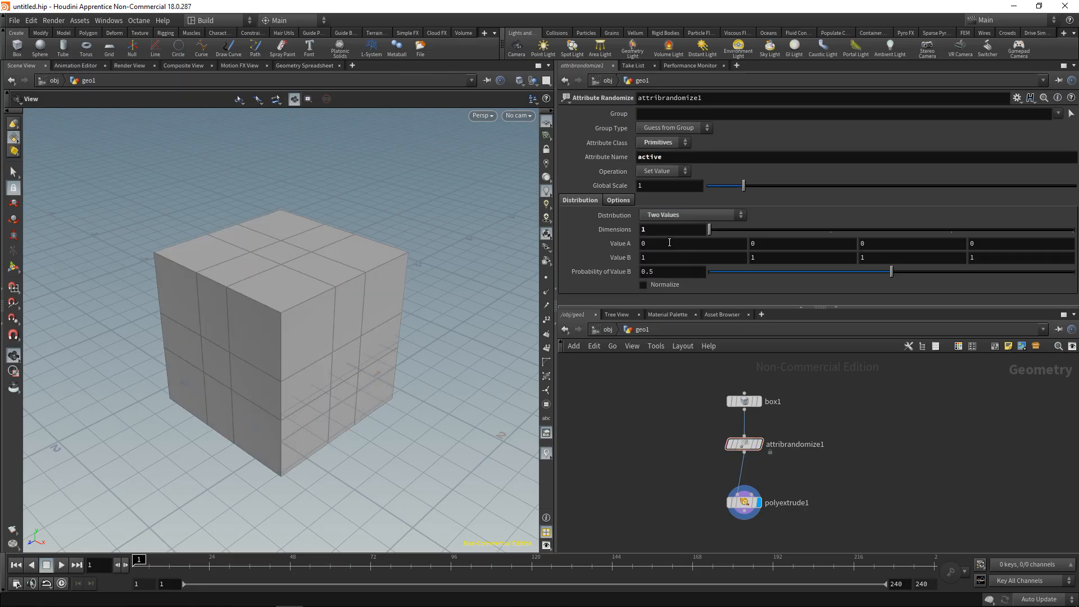
{"action": "left_click", "coordinate": [660, 273]}
{"action": "key", "text": "Return"}
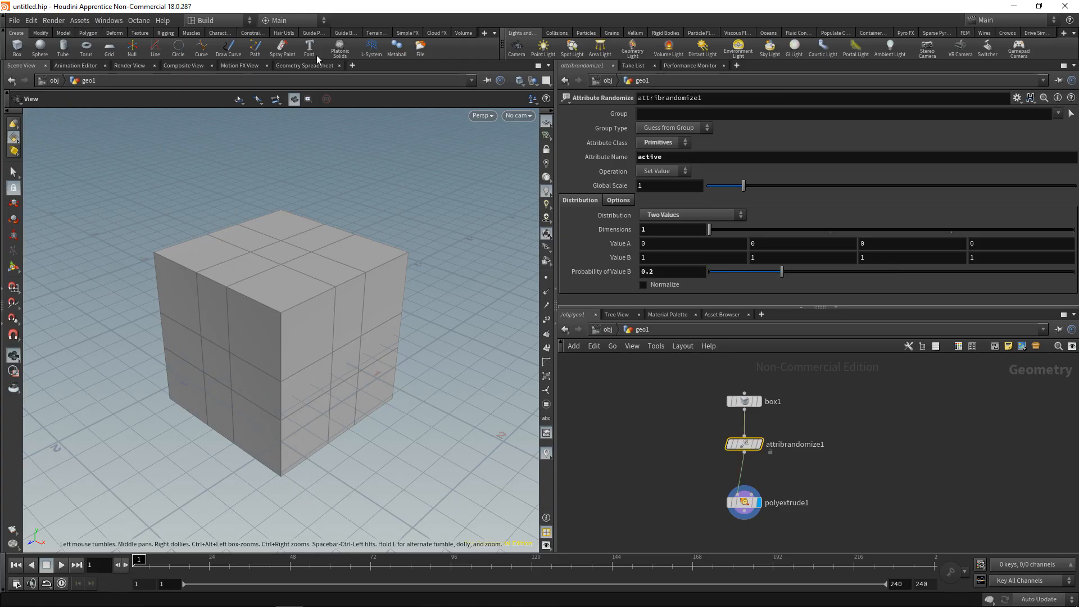
Examine the primitives' active values in the geometry spreadsheet, sorted by value, and return to the scene view.
{"action": "left_click", "coordinate": [312, 65]}
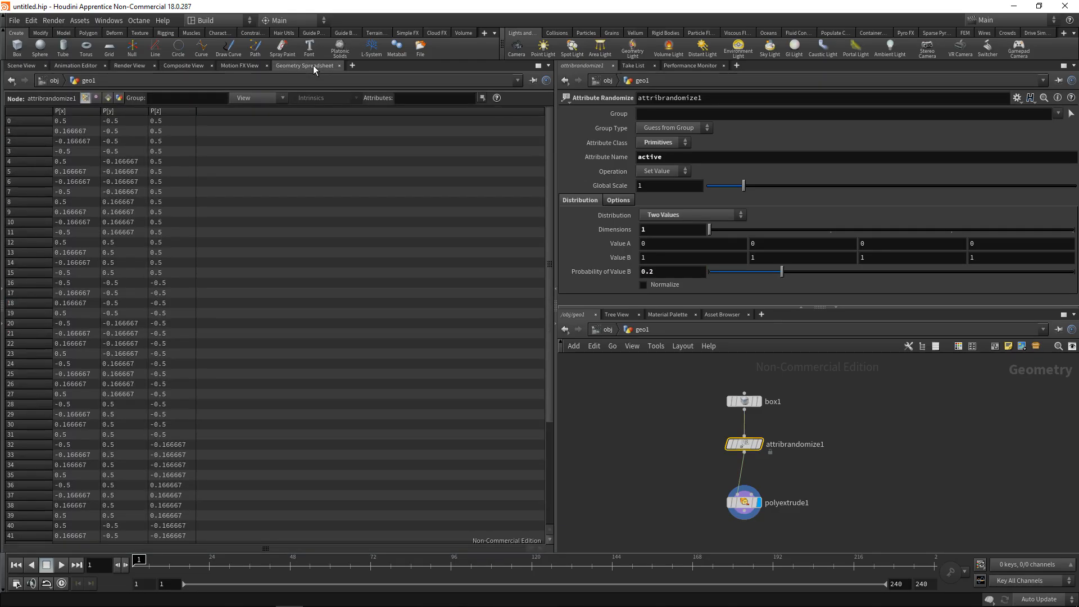
{"action": "left_click", "coordinate": [108, 98]}
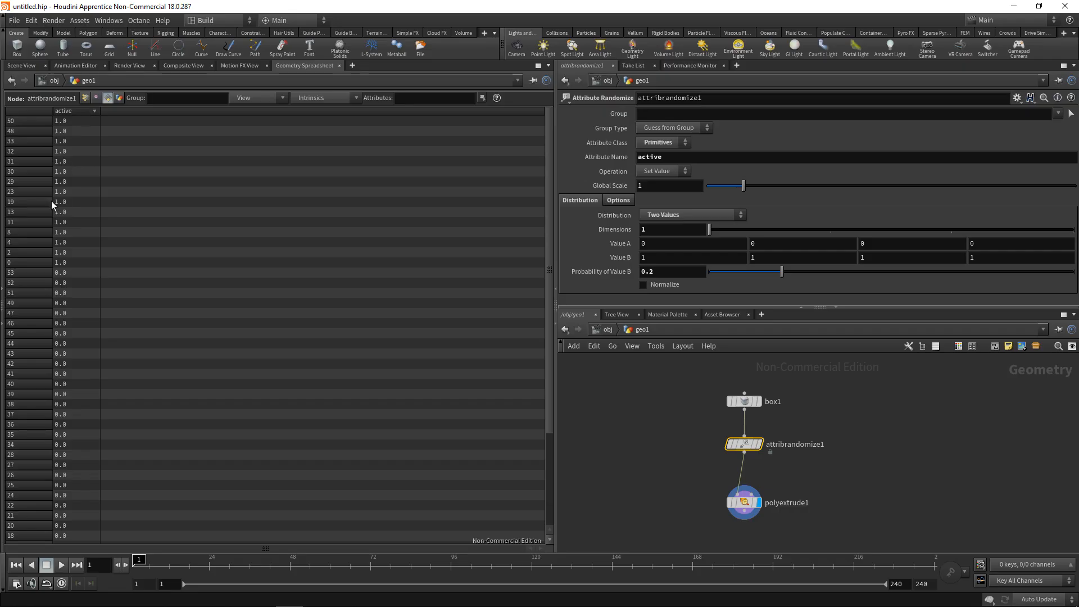
{"action": "scroll", "coordinate": [79, 481], "scroll_direction": "down", "scroll_amount": 3}
{"action": "left_click", "coordinate": [21, 65]}
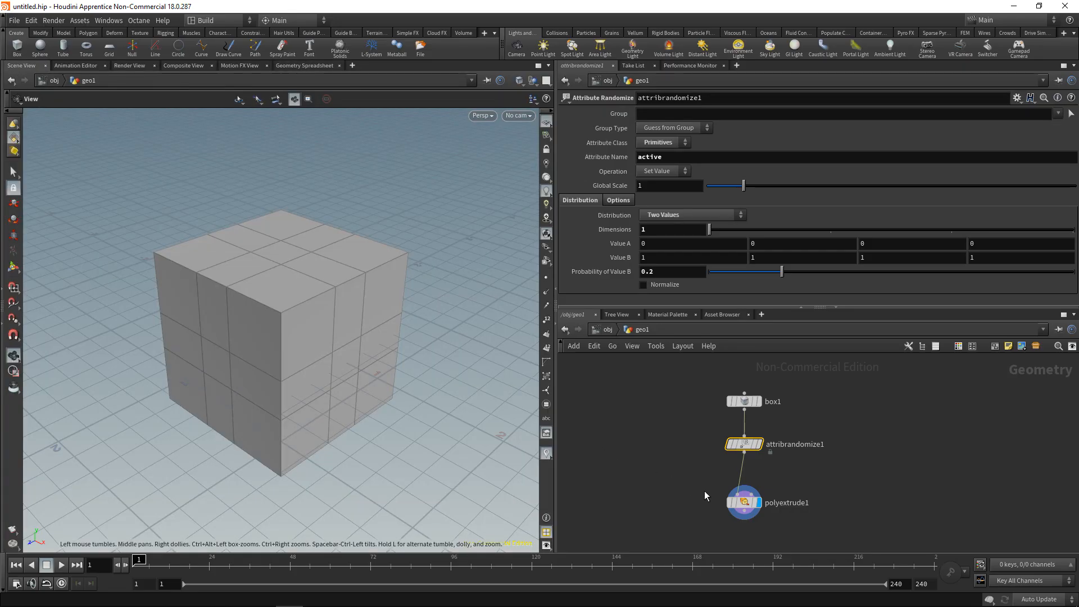
{"action": "left_click", "coordinate": [730, 506]}
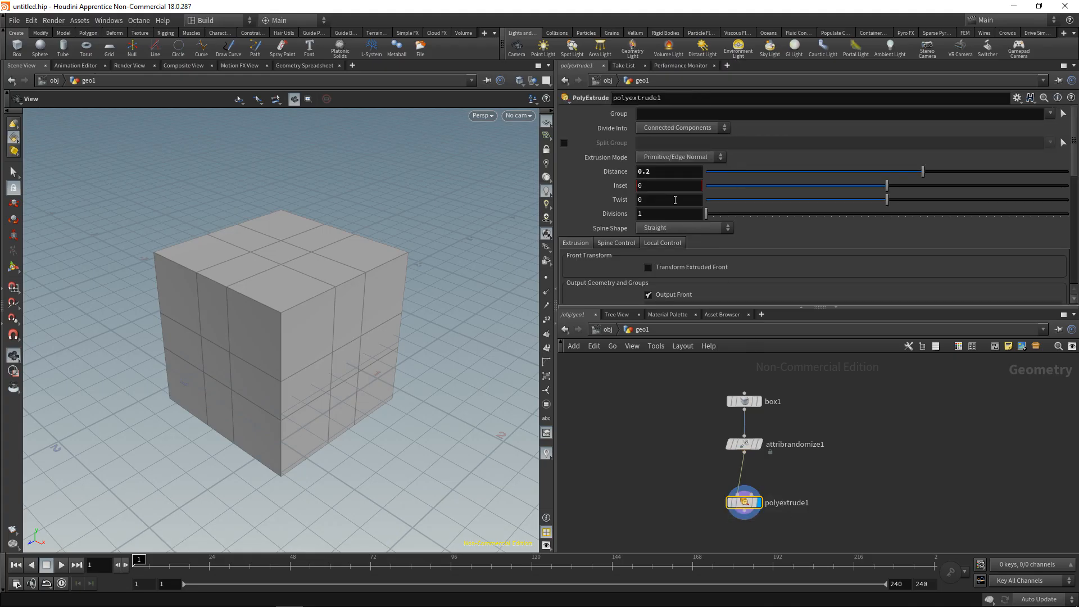
{"action": "left_click", "coordinate": [644, 113]}
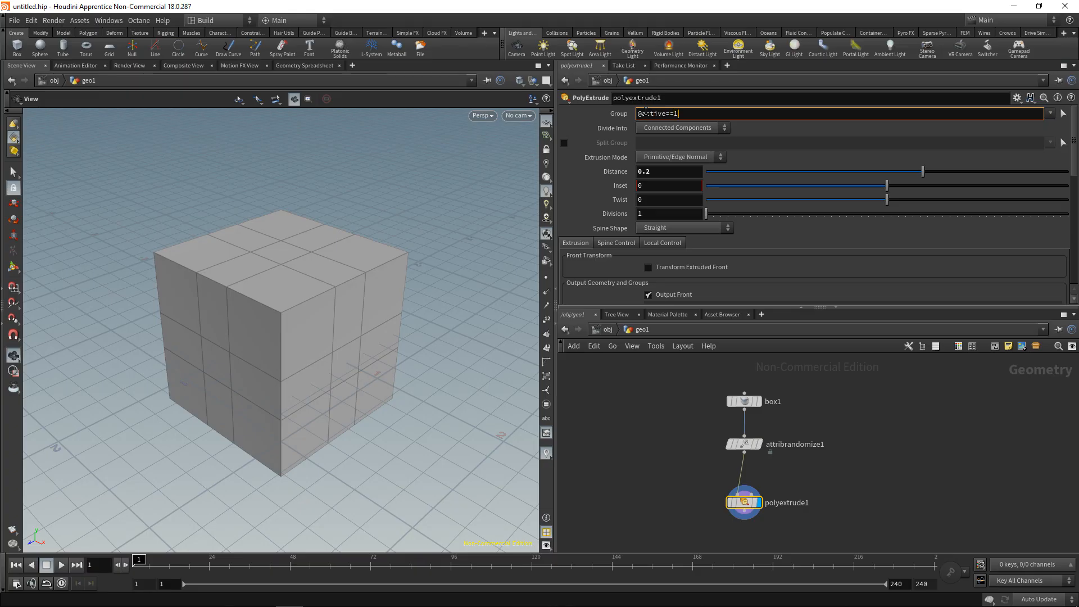
{"action": "left_click", "coordinate": [641, 467]}
{"action": "left_click_drag", "start_coordinate": [237, 345], "coordinate": [202, 343]}
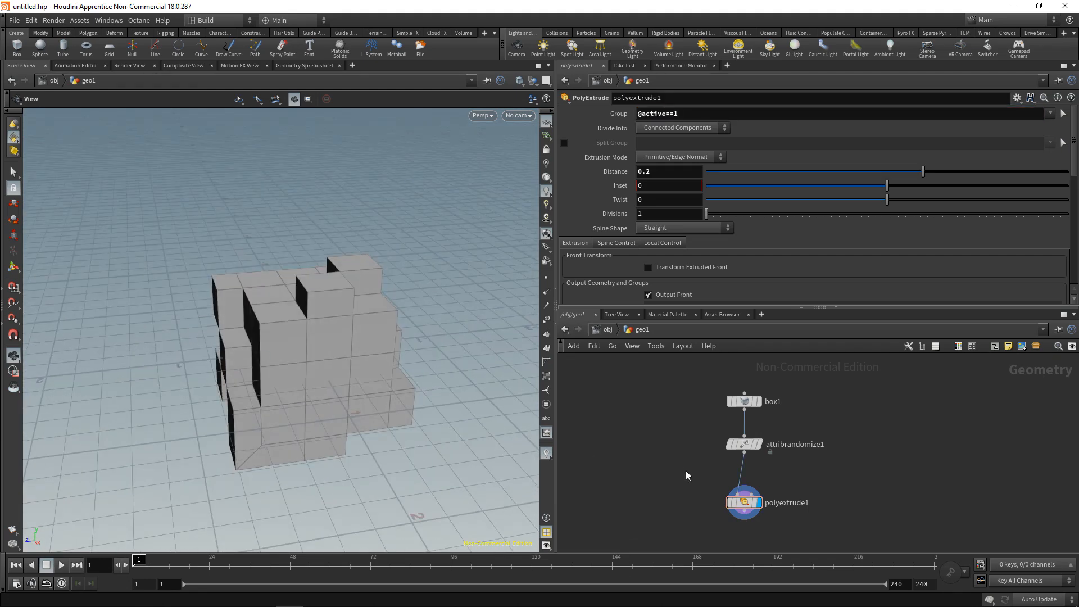
{"action": "left_click", "coordinate": [731, 503]}
{"action": "left_click", "coordinate": [730, 502]}
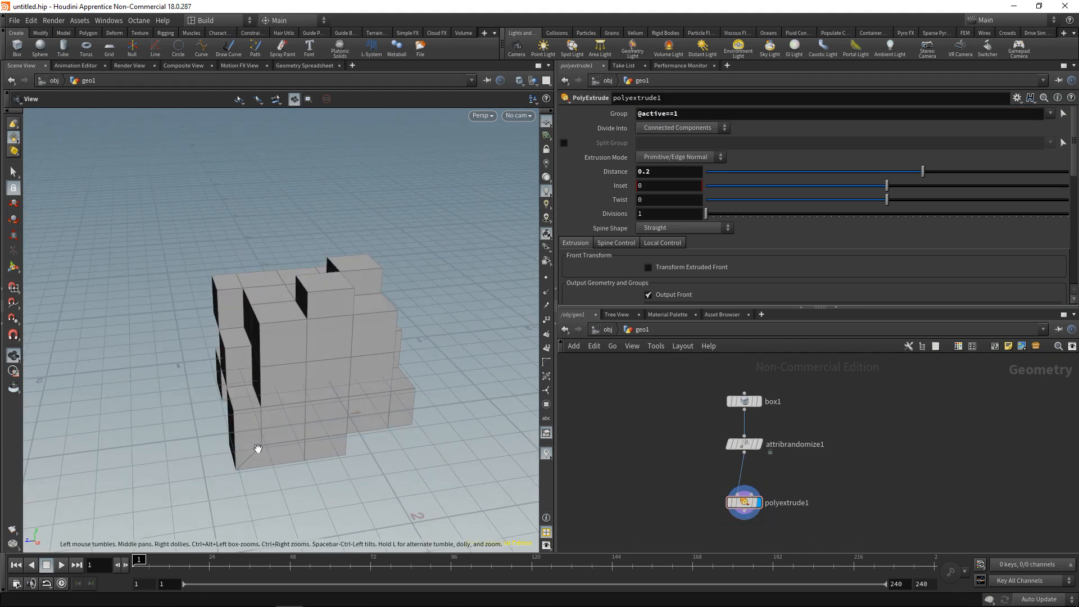
Hide the viewport's reference grid and inspect the joined extrusions at the cube's lower corner.
{"action": "left_click", "coordinate": [545, 124]}
{"action": "middle_click_drag", "start_coordinate": [251, 459], "coordinate": [287, 364]}
{"action": "scroll", "coordinate": [286, 364], "scroll_direction": "up", "scroll_amount": 4}
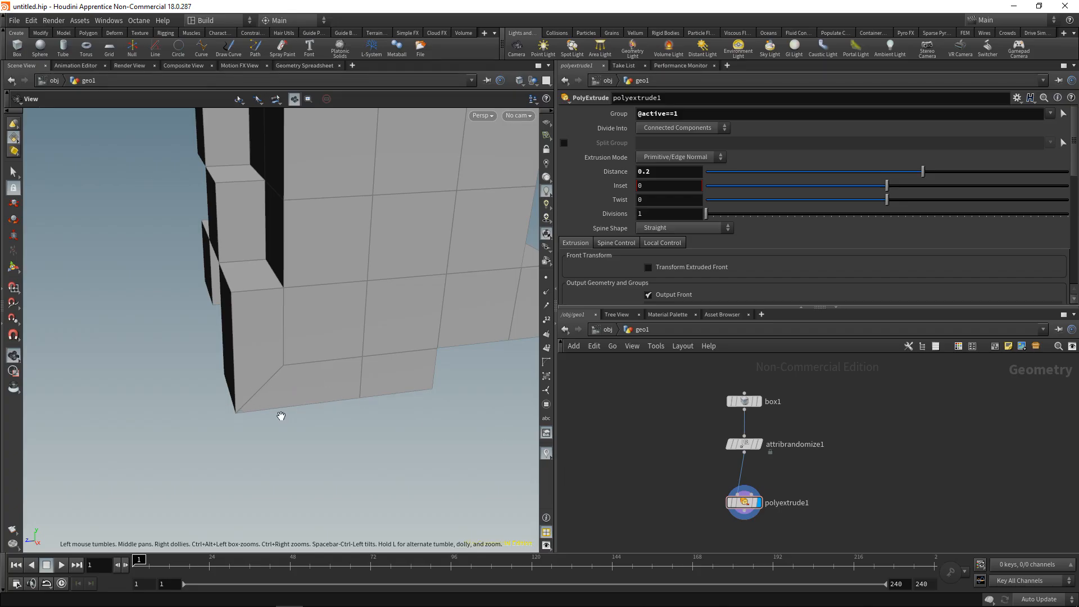
Set the polyextrude to divide into Individual Elements and tidy the node layout.
{"action": "left_click", "coordinate": [682, 128]}
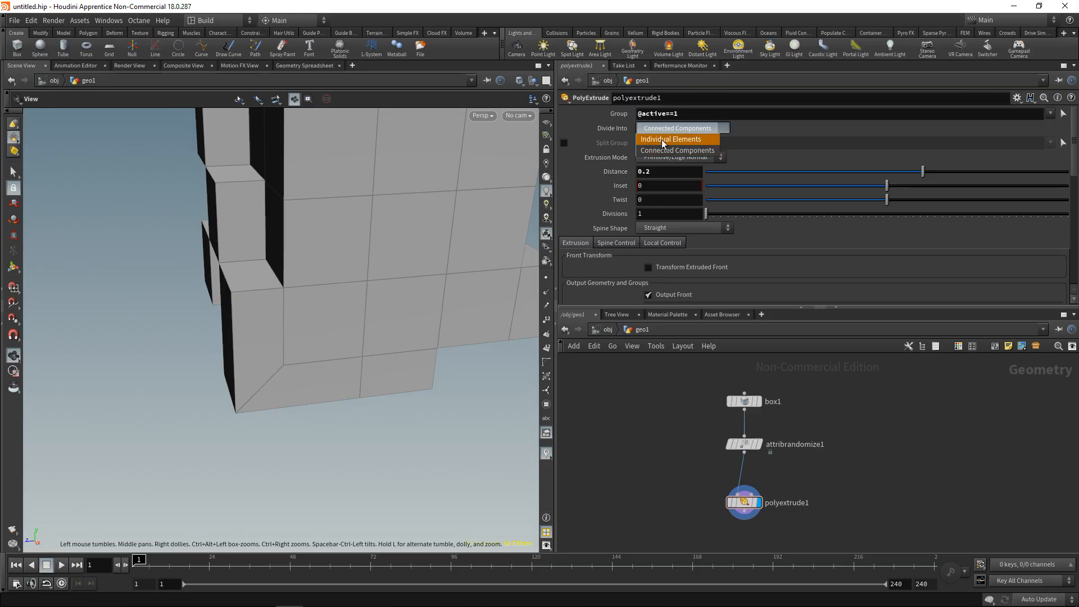
{"action": "left_click", "coordinate": [662, 141]}
{"action": "scroll", "coordinate": [401, 380], "scroll_direction": "down", "scroll_amount": 5}
{"action": "left_click_drag", "start_coordinate": [401, 380], "coordinate": [601, 416]}
{"action": "key", "text": "l"}
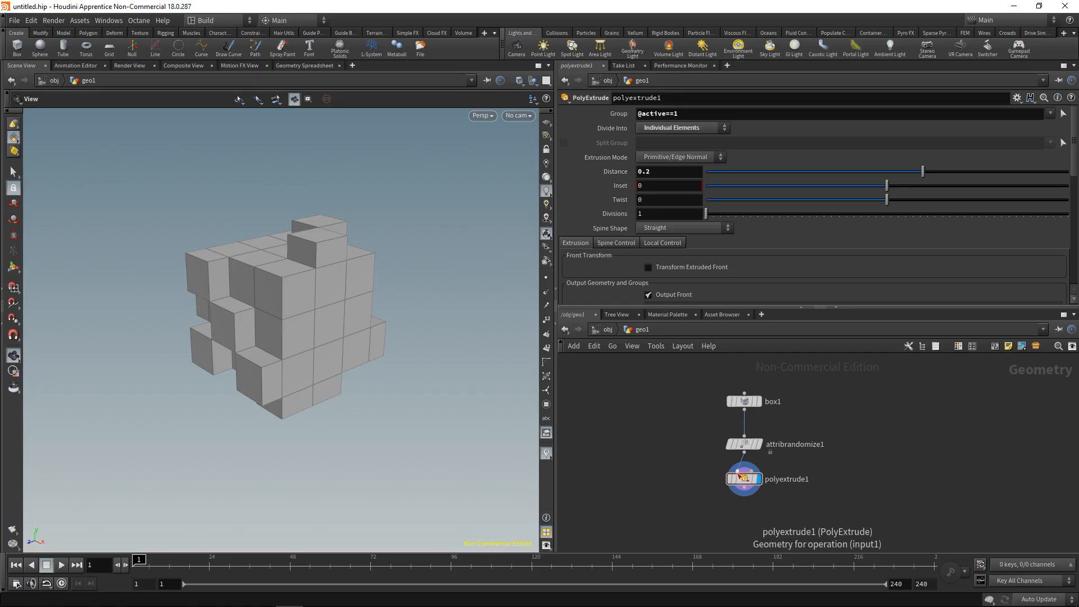
Enable the polyextrude's local Distance Scale attribute, using zscale.
{"action": "left_click", "coordinate": [661, 243]}
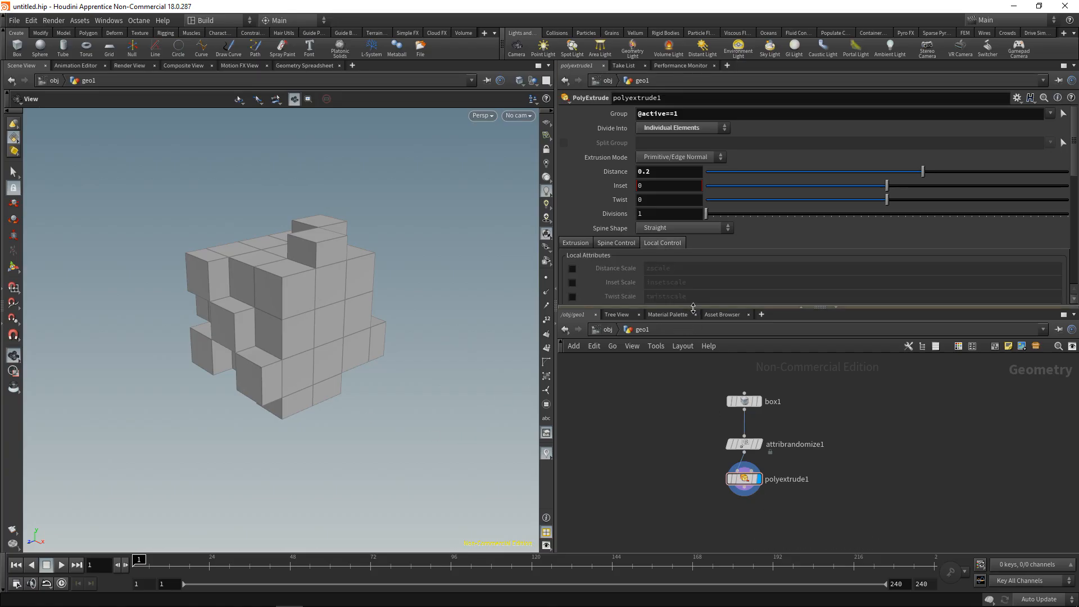
{"action": "left_click_drag", "start_coordinate": [692, 307], "coordinate": [693, 372]}
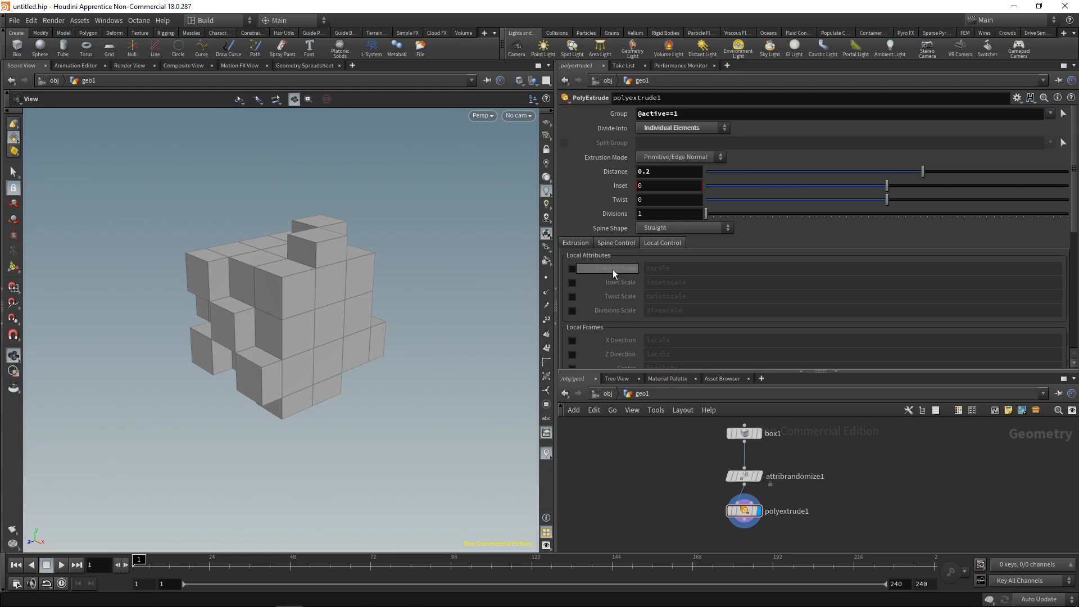
{"action": "left_click", "coordinate": [572, 269]}
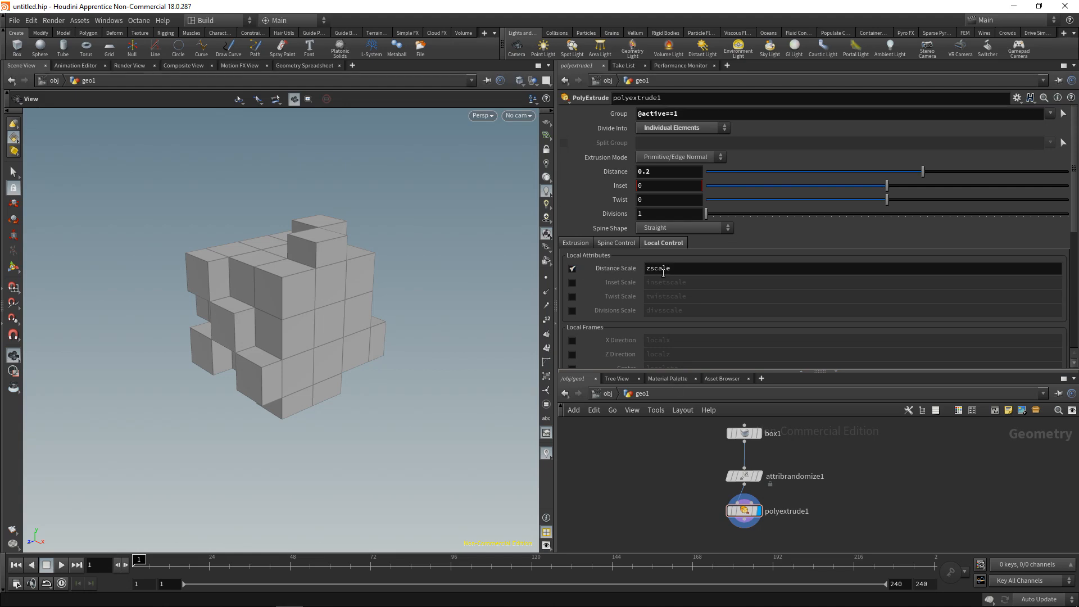
Make room below the box node and insert a second Attribute Randomize node above the first one.
{"action": "middle_click_drag", "start_coordinate": [676, 507], "coordinate": [680, 482]}
{"action": "left_click_drag", "start_coordinate": [728, 372], "coordinate": [728, 290]}
{"action": "left_click_drag", "start_coordinate": [717, 467], "coordinate": [744, 453]}
{"action": "left_click", "coordinate": [692, 431]}
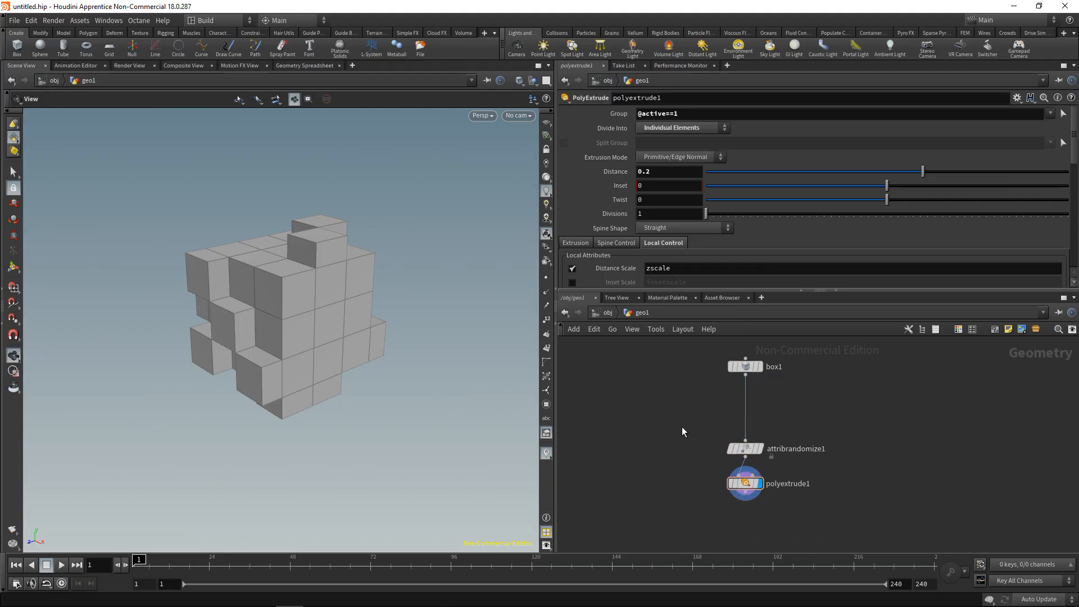
{"action": "key", "text": "Tab"}
{"action": "type", "text": "attra"}
{"action": "key", "text": "Return"}
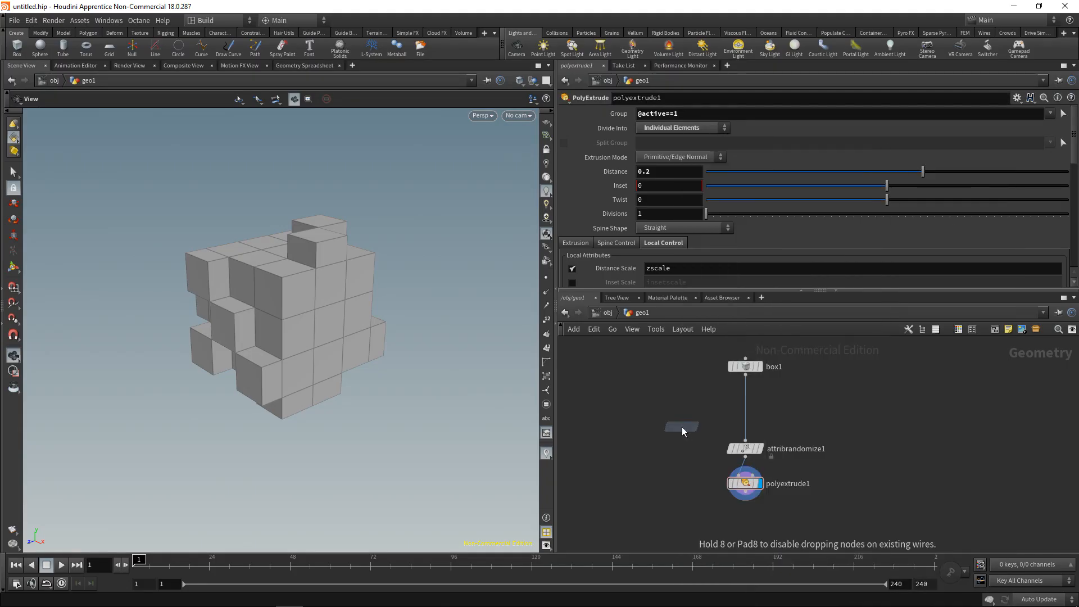
{"action": "left_click", "coordinate": [736, 427]}
Configure the new randomize node to write a one-dimensional zscale attribute on Primitives.
{"action": "left_click", "coordinate": [675, 156]}
{"action": "type", "text": "zscale"}
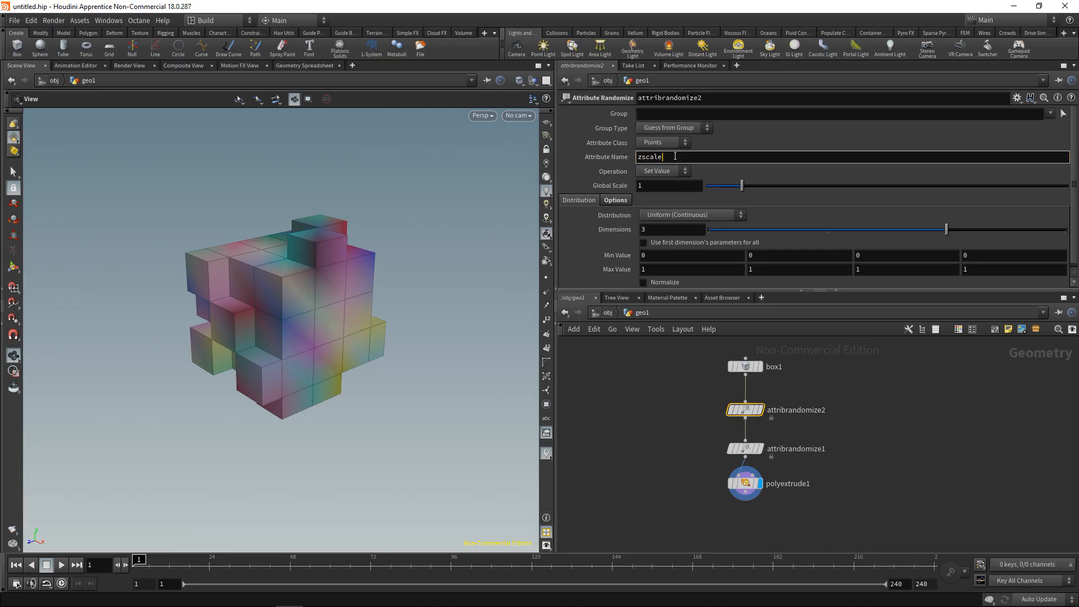
{"action": "left_click", "coordinate": [654, 228]}
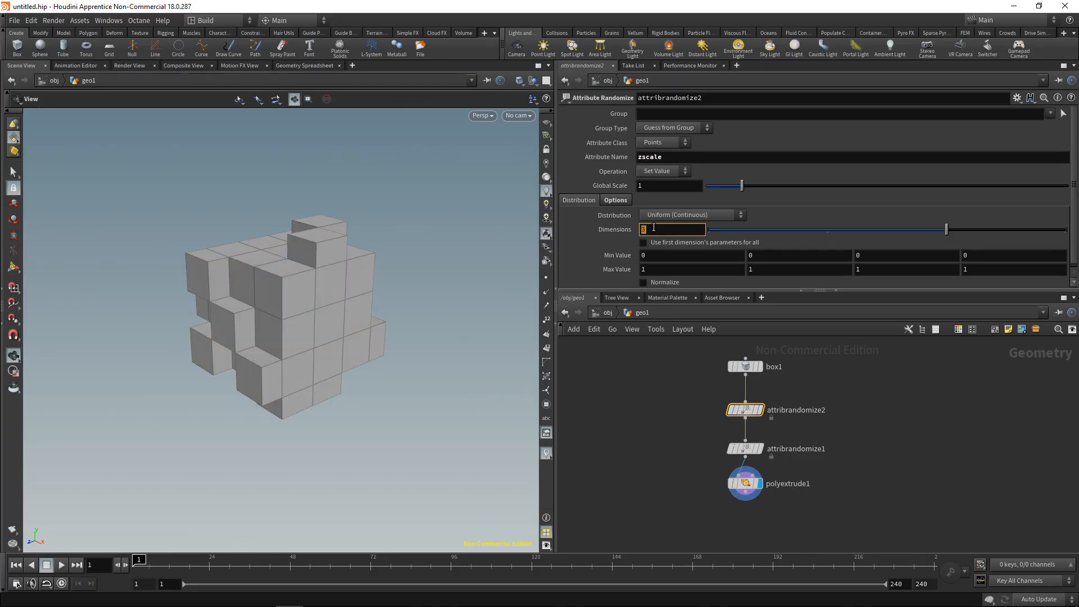
{"action": "type", "text": "1"}
{"action": "key", "text": "Return"}
{"action": "left_click", "coordinate": [666, 143]}
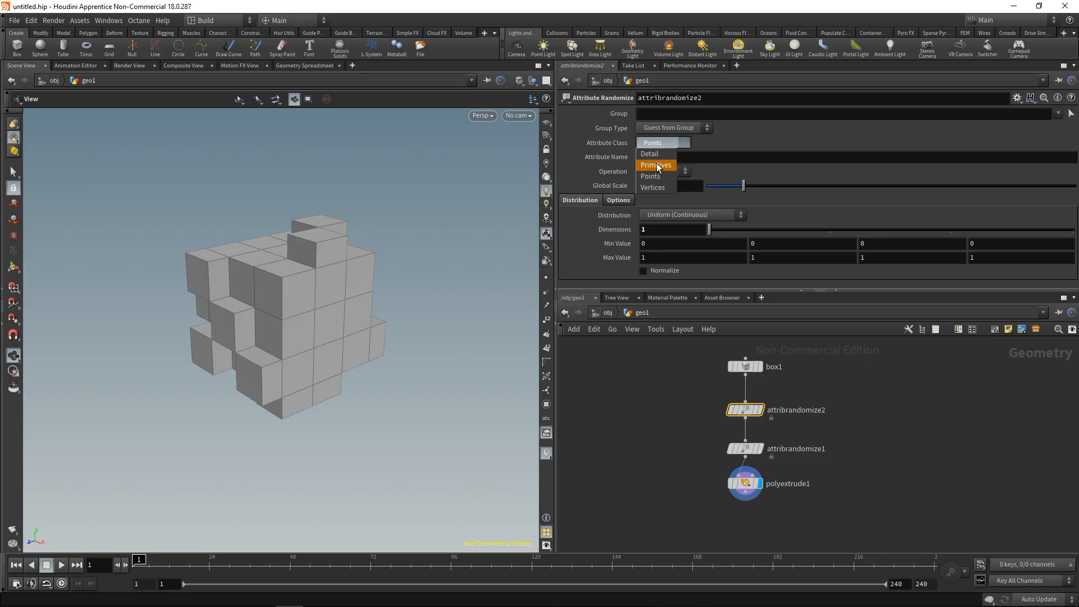
{"action": "left_click", "coordinate": [657, 165]}
{"action": "left_click_drag", "start_coordinate": [234, 313], "coordinate": [322, 375]}
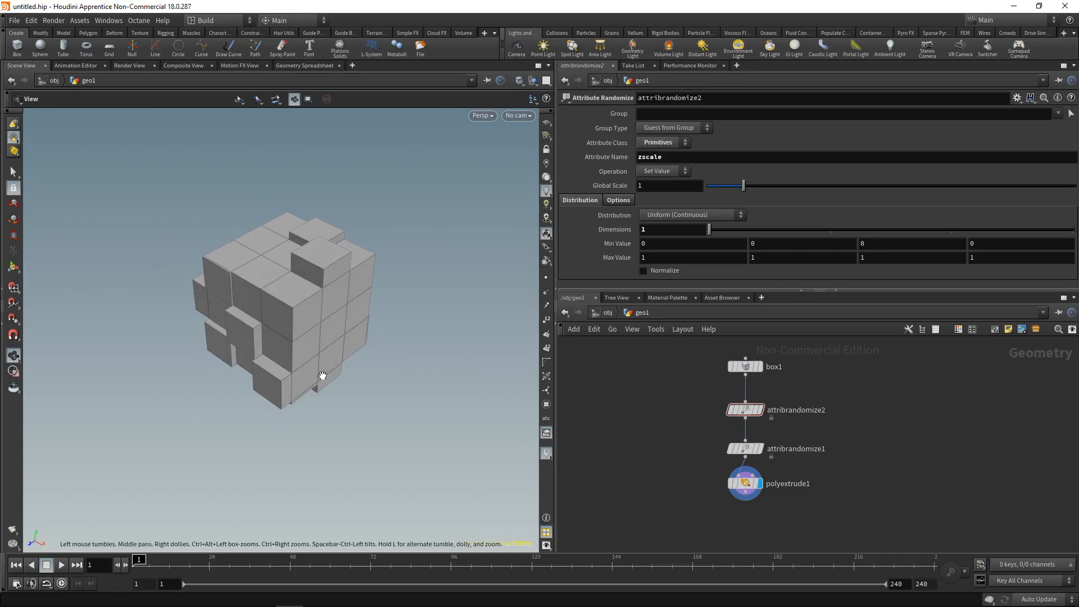
Set the polyextrude node's extrusion distance to 1.
{"action": "left_click", "coordinate": [748, 483]}
{"action": "left_click_drag", "start_coordinate": [925, 169], "coordinate": [1030, 171]}
{"action": "double_click", "coordinate": [675, 174]}
{"action": "type", "text": "1"}
{"action": "key", "text": "Return"}
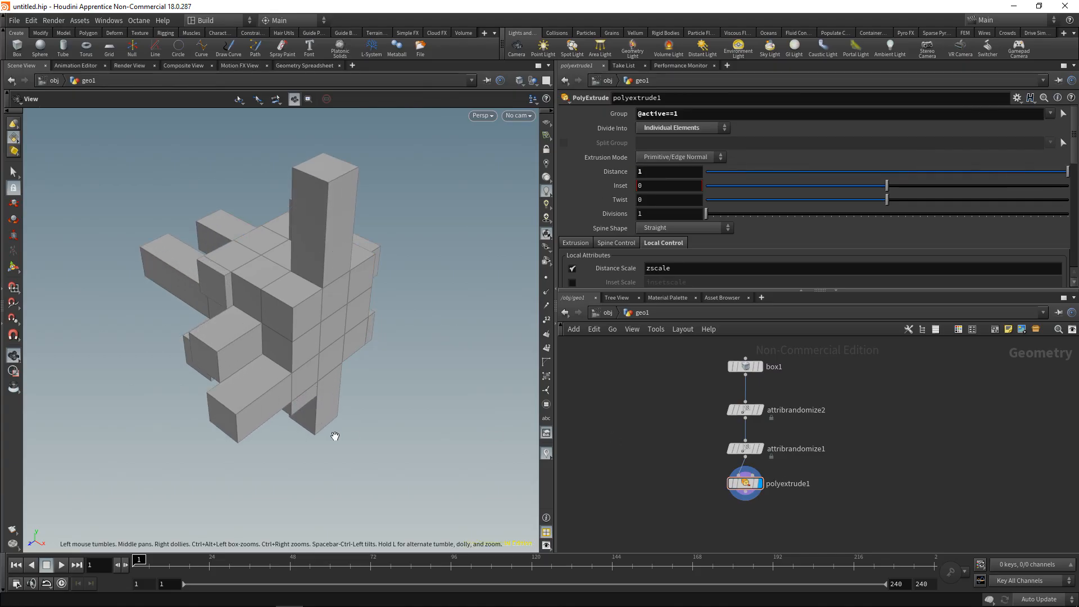
Set the polyextrude node's extrusion distance to .4 and check the blocks from several sides.
{"action": "left_click_drag", "start_coordinate": [335, 433], "coordinate": [396, 387]}
{"action": "type", "text": ".4"}
{"action": "key", "text": "Return"}
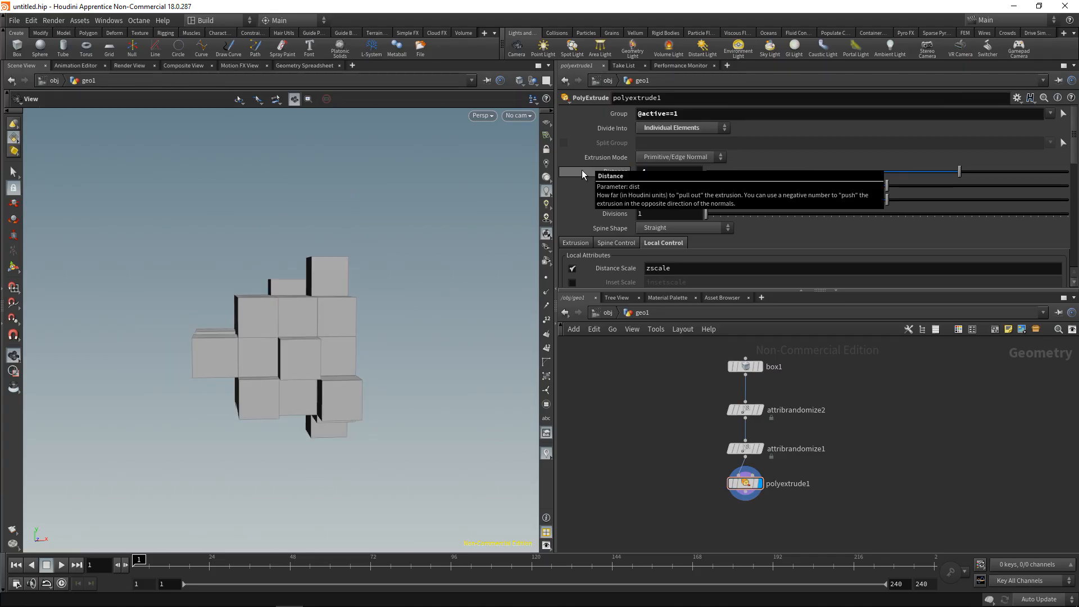
{"action": "left_click_drag", "start_coordinate": [458, 422], "coordinate": [359, 467]}
Duplicate the two Attribute Randomize nodes and the polyextrude node, wire the copies after polyextrude1, and compare both extrusion results.
{"action": "left_click_drag", "start_coordinate": [748, 413], "coordinate": [748, 426]}
{"action": "left_click_drag", "start_coordinate": [697, 396], "coordinate": [808, 536]}
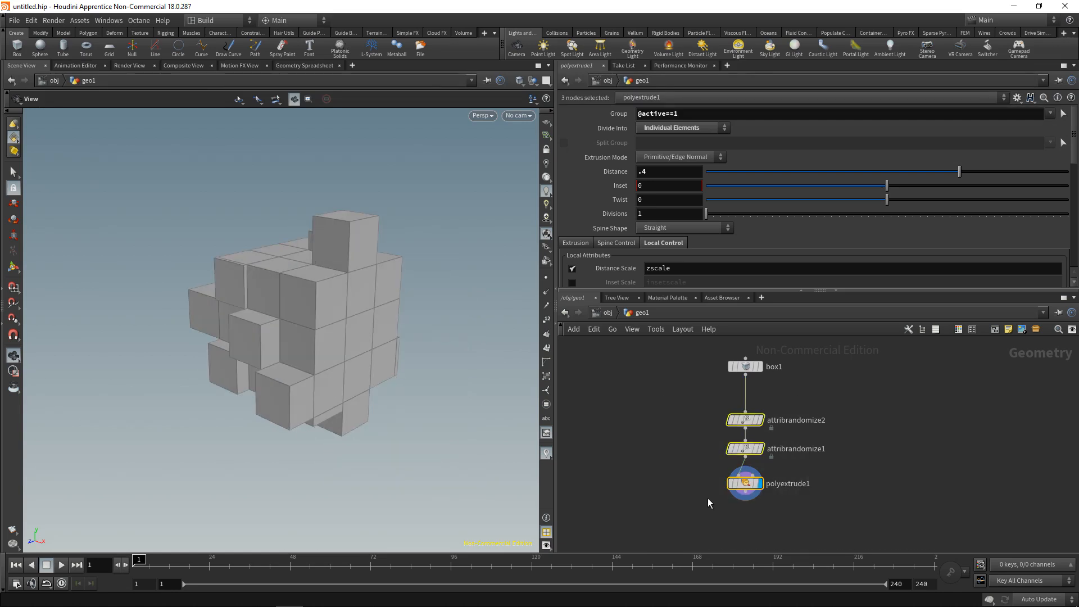
{"action": "key", "text": "ctrl+c"}
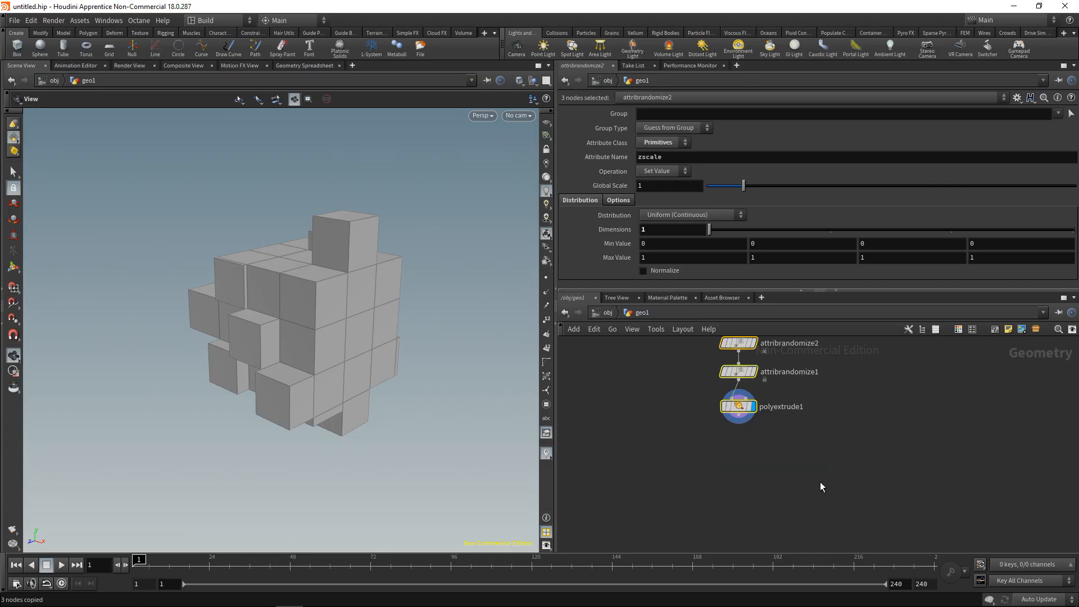
{"action": "key", "text": "ctrl+v"}
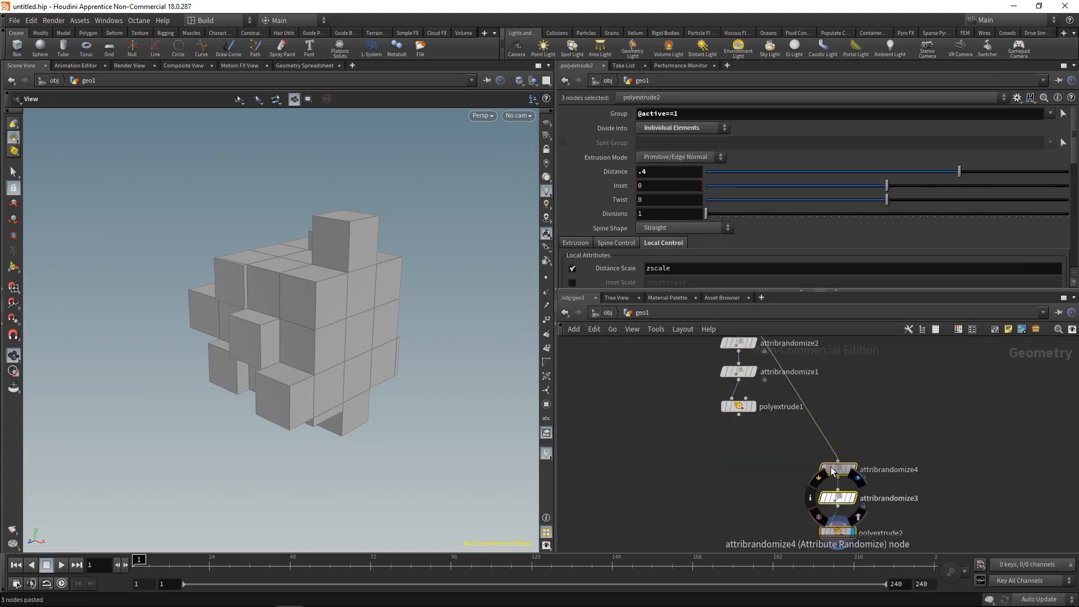
{"action": "left_click_drag", "start_coordinate": [830, 466], "coordinate": [794, 465]}
{"action": "left_click", "coordinate": [739, 415]}
{"action": "left_click", "coordinate": [795, 460]}
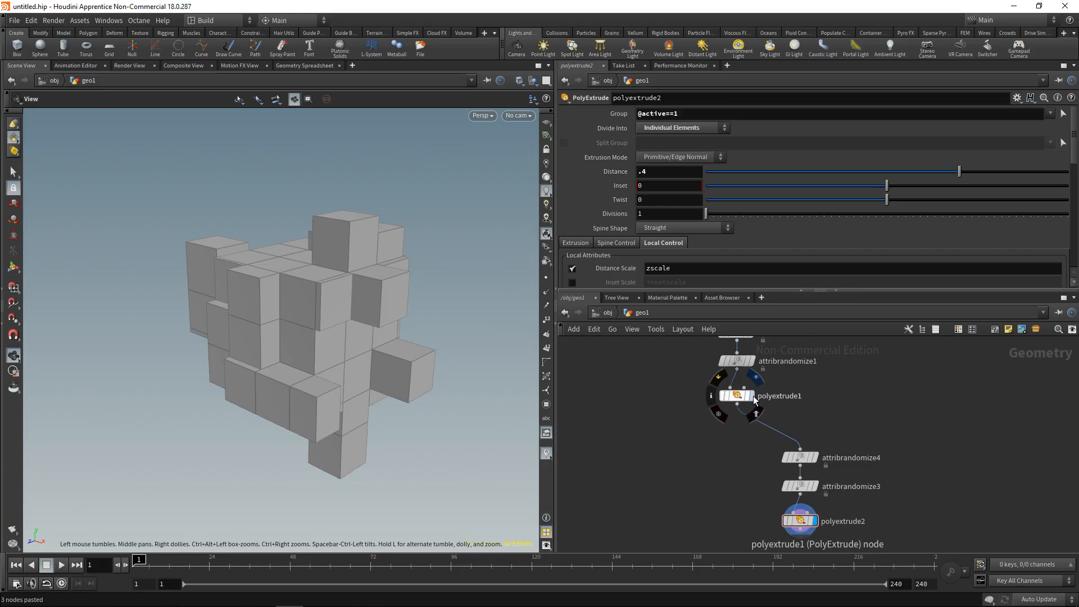
{"action": "left_click", "coordinate": [753, 396]}
{"action": "left_click", "coordinate": [815, 521]}
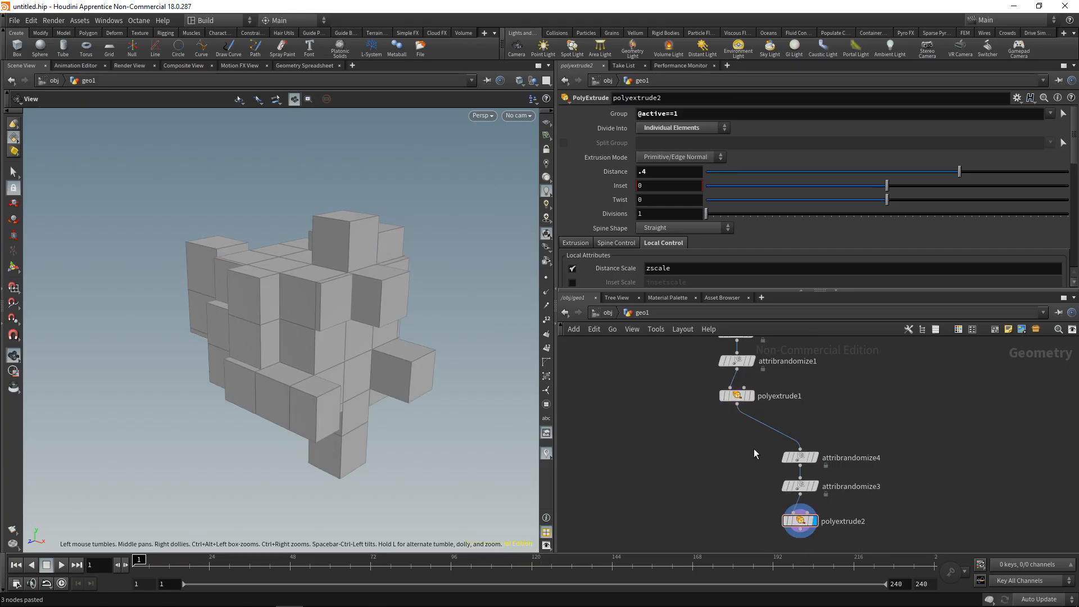
Change the Global Seed of the copied zscale randomize node.
{"action": "left_click", "coordinate": [800, 456]}
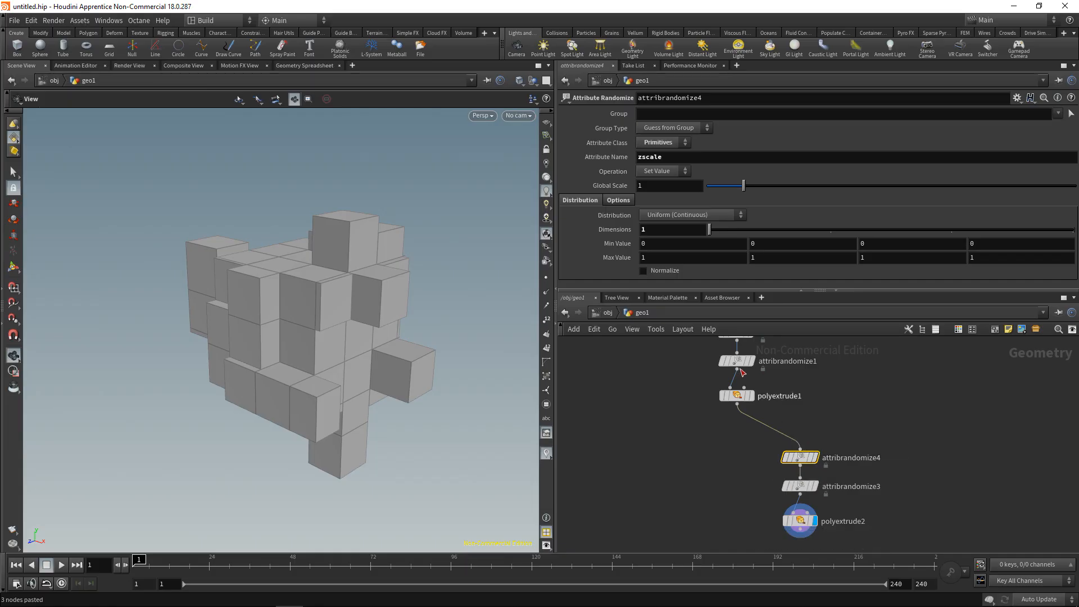
{"action": "left_click", "coordinate": [618, 200]}
{"action": "left_click", "coordinate": [671, 245]}
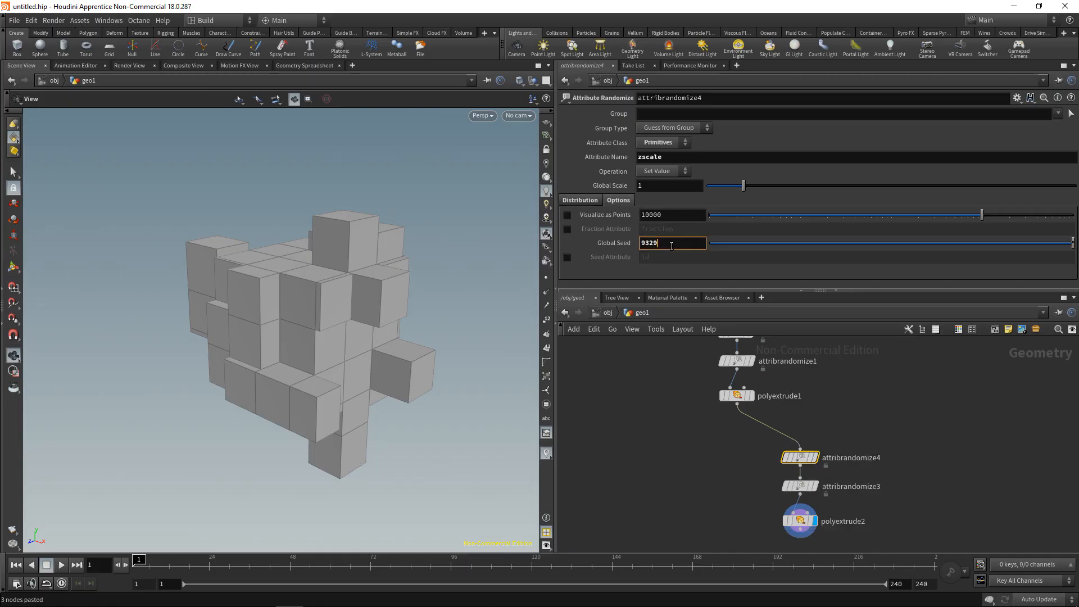
{"action": "scroll", "coordinate": [671, 246], "scroll_direction": "up", "scroll_amount": 3}
{"action": "scroll", "coordinate": [671, 248], "scroll_direction": "down", "scroll_amount": 3}
{"action": "type", "text": "93"}
{"action": "key", "text": "Return"}
Set the Global Seed of the copied active randomize node to 7600.
{"action": "left_click", "coordinate": [800, 486]}
{"action": "left_click", "coordinate": [613, 201]}
{"action": "double_click", "coordinate": [675, 243]}
{"action": "type", "text": "7600"}
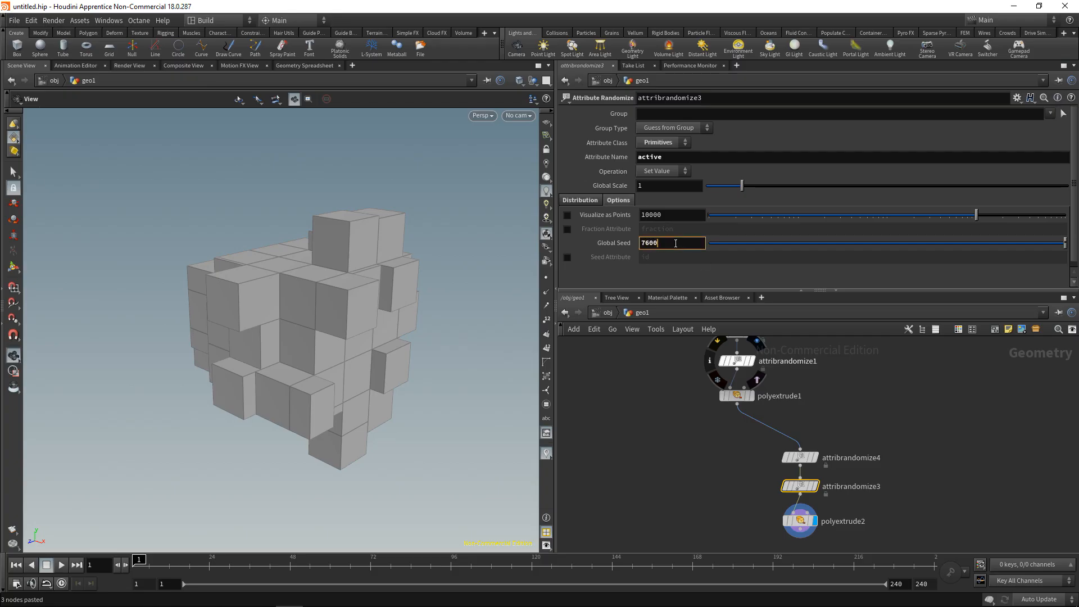
{"action": "key", "text": "Return"}
Delete the three duplicated nodes below polyextrude1.
{"action": "scroll", "coordinate": [400, 411], "scroll_direction": "down", "scroll_amount": 3}
{"action": "scroll", "coordinate": [730, 467], "scroll_direction": "down", "scroll_amount": 5}
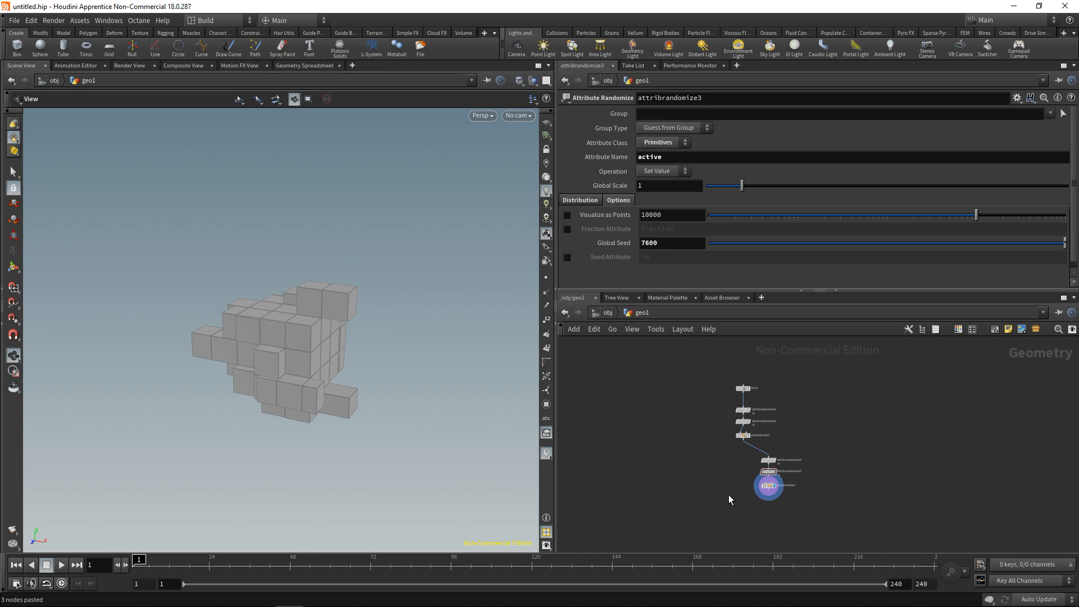
{"action": "left_click", "coordinate": [768, 485]}
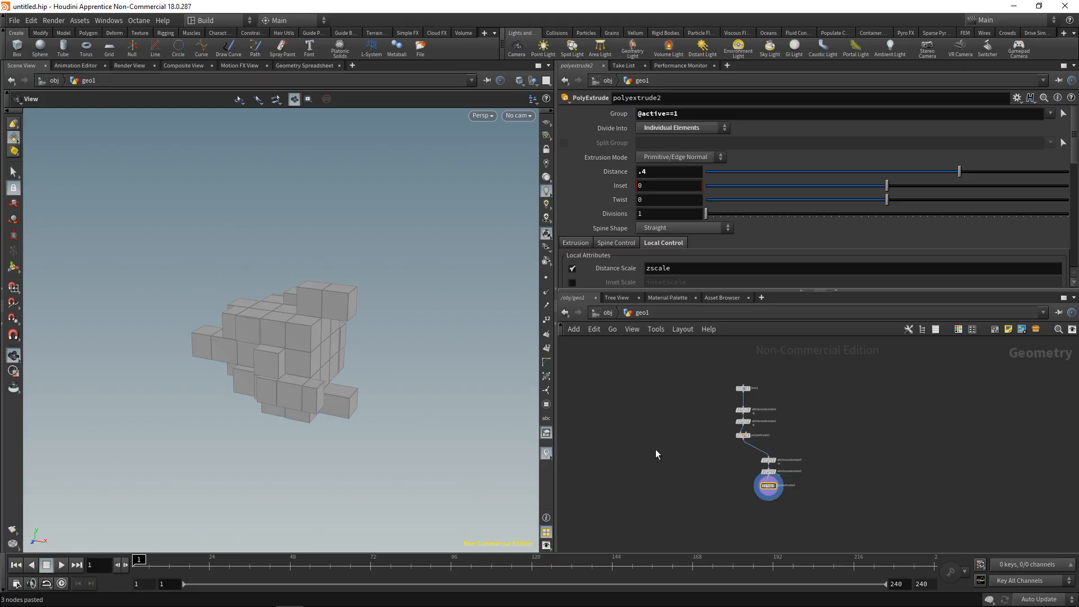
{"action": "left_click_drag", "start_coordinate": [711, 525], "coordinate": [802, 457]}
{"action": "key", "text": "Delete"}
Add a For-Loop with Feedback block beside the existing node chain.
{"action": "scroll", "coordinate": [773, 478], "scroll_direction": "up", "scroll_amount": 3}
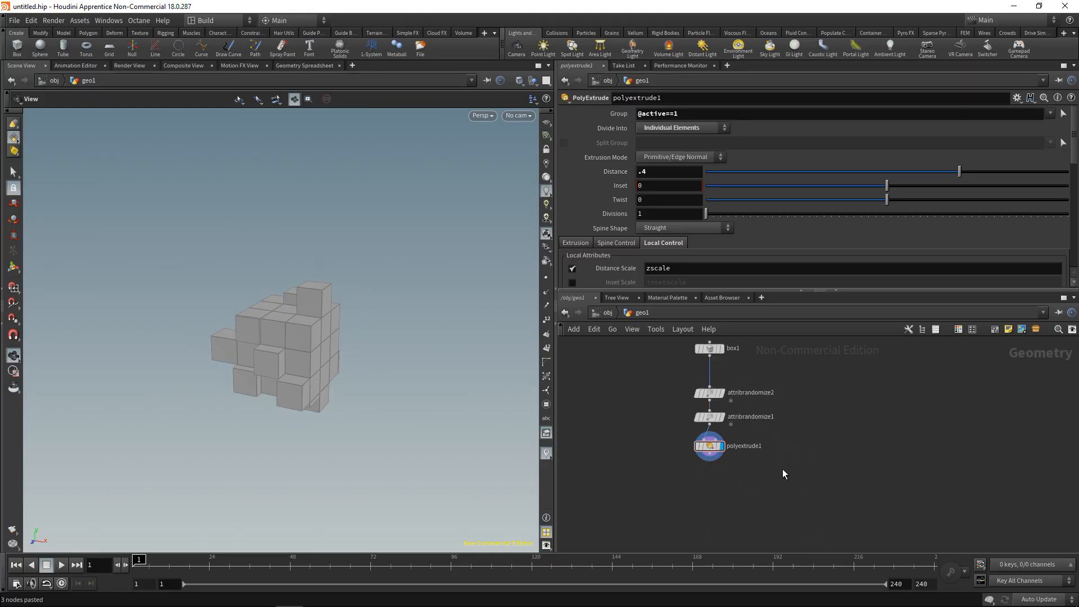
{"action": "key", "text": "Tab"}
{"action": "type", "text": "for"}
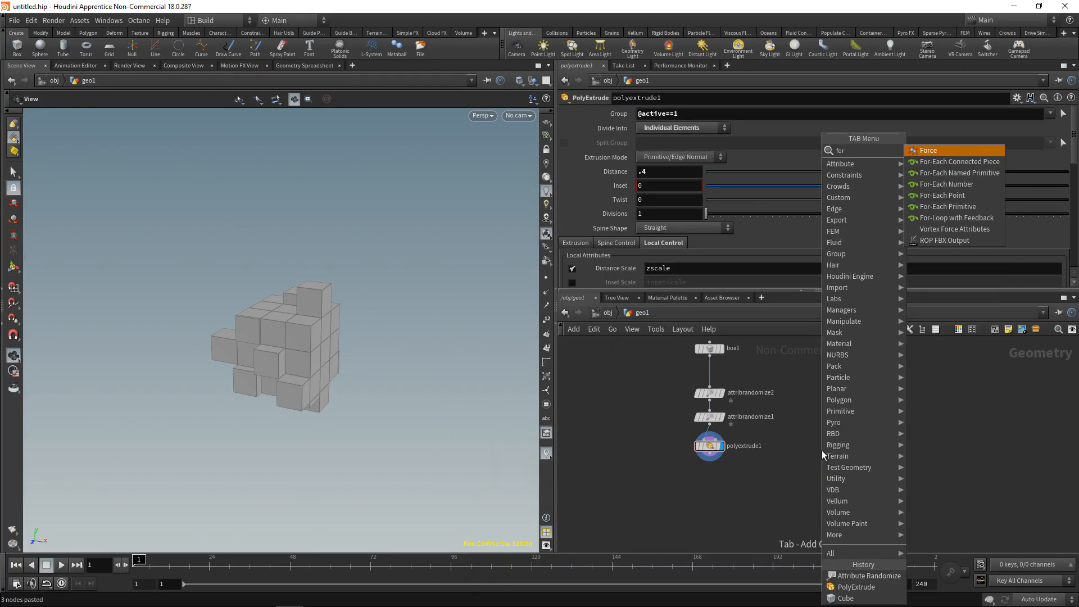
{"action": "key", "text": "Down"}
{"action": "key", "text": "Down"}
{"action": "key", "text": "Down"}
{"action": "key", "text": "Down"}
{"action": "key", "text": "Down"}
{"action": "key", "text": "Down"}
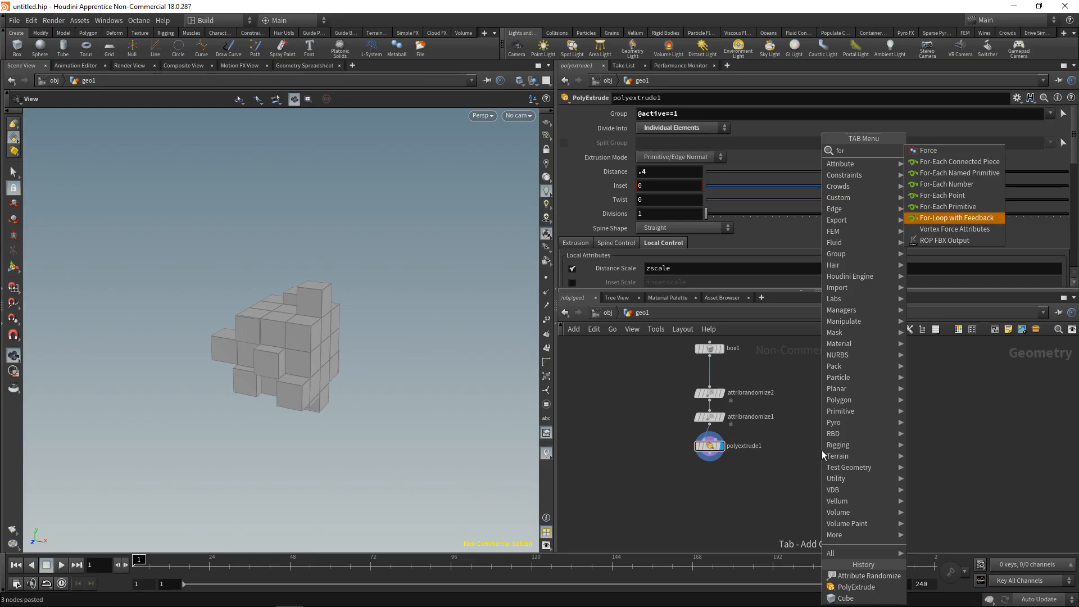
{"action": "key", "text": "Return"}
{"action": "left_click", "coordinate": [822, 450]}
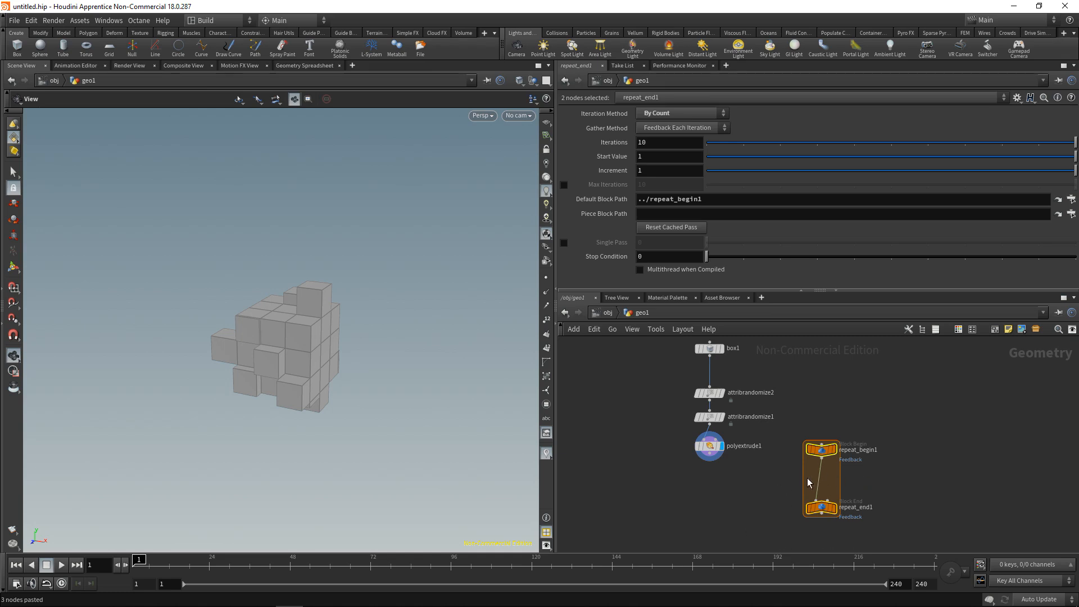
Cut the wire between the loop's begin and end nodes and set the end node's iterations to 1.
{"action": "key", "text": "y"}
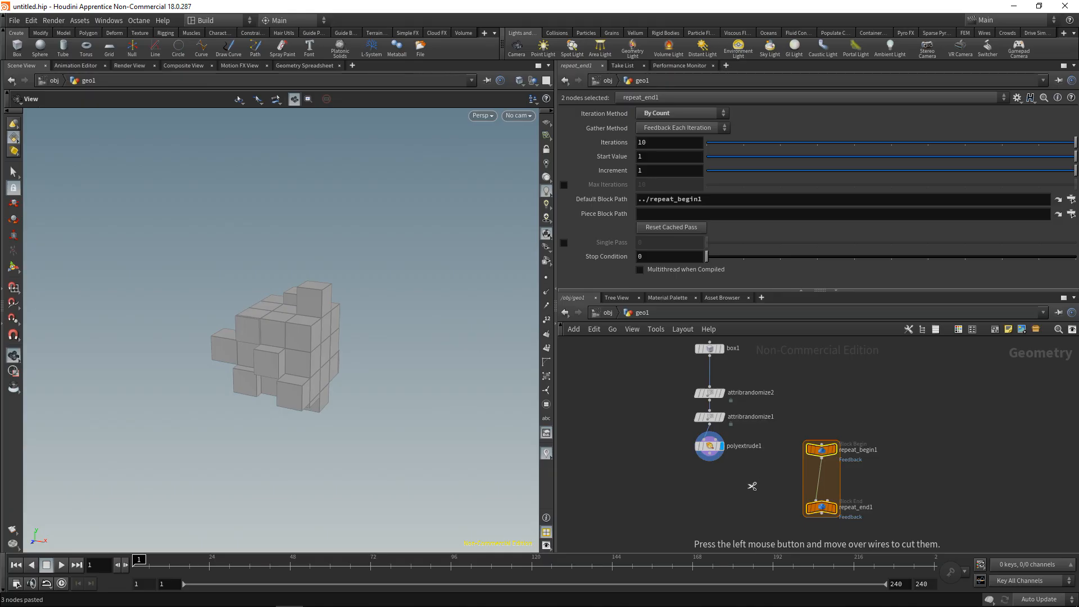
{"action": "left_click_drag", "start_coordinate": [751, 486], "coordinate": [848, 476]}
{"action": "left_click", "coordinate": [899, 396]}
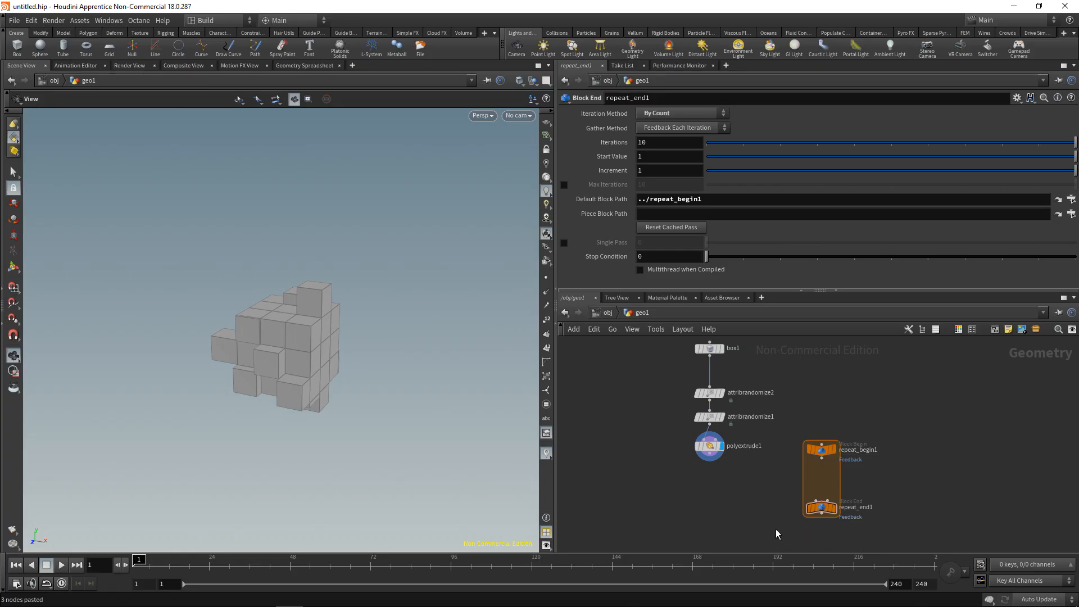
{"action": "left_click", "coordinate": [648, 145]}
{"action": "key", "text": "BackSpace"}
{"action": "key", "text": "Return"}
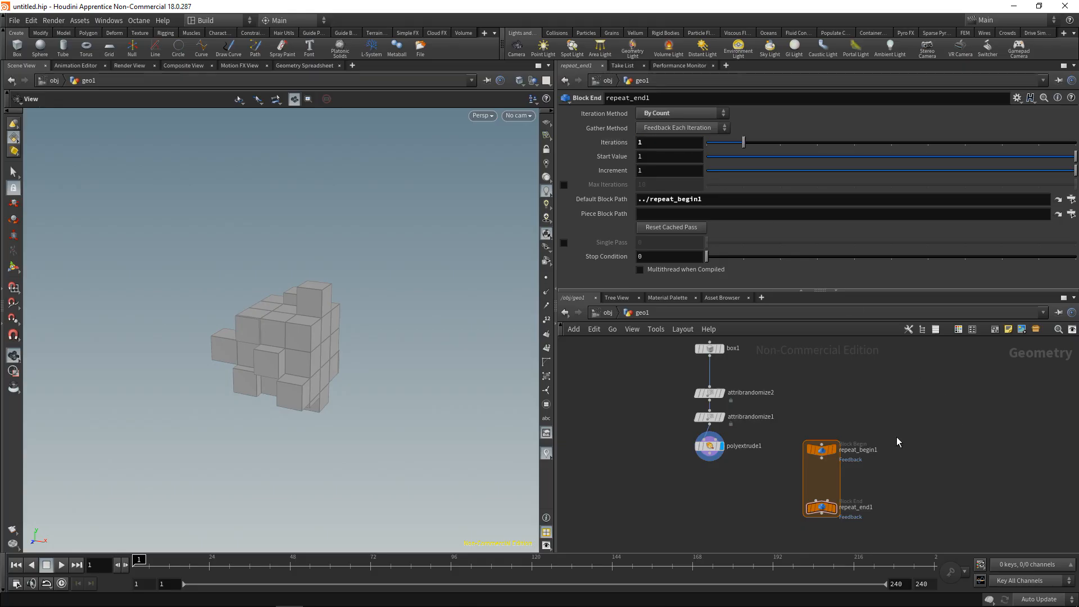
Insert the loop's begin node between box1 and attribrandomize2, attach its end node after polyextrude1, and display the end node.
{"action": "left_click_drag", "start_coordinate": [822, 452], "coordinate": [711, 385]}
{"action": "left_click_drag", "start_coordinate": [823, 514], "coordinate": [706, 494]}
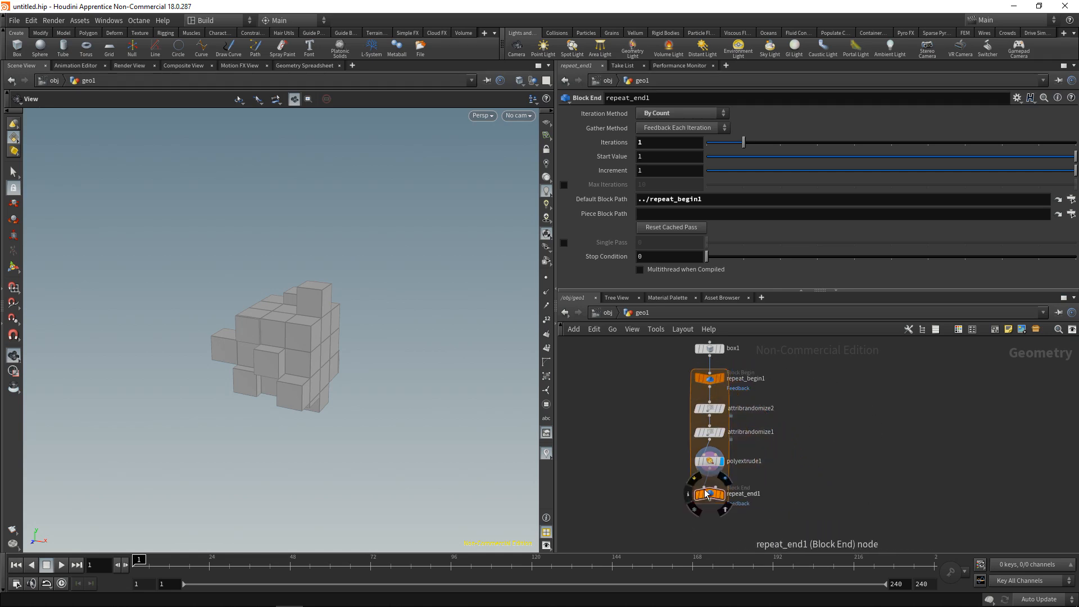
{"action": "left_click", "coordinate": [722, 494]}
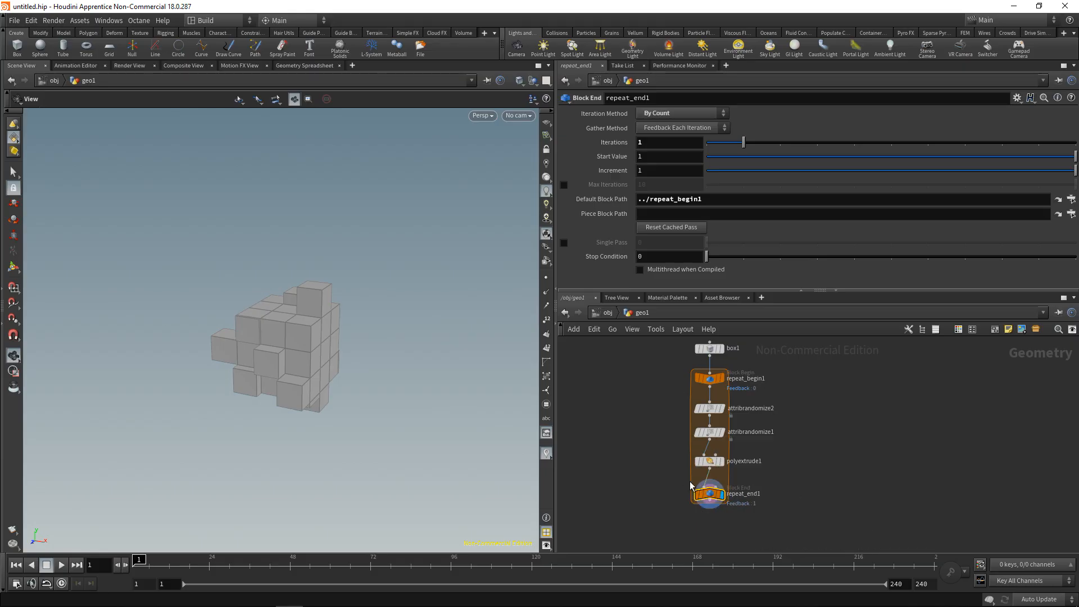
Raise the loop end node's iterations to 9.
{"action": "left_click", "coordinate": [668, 145]}
{"action": "scroll", "coordinate": [668, 144], "scroll_direction": "up", "scroll_amount": 4}
{"action": "scroll", "coordinate": [668, 144], "scroll_direction": "up", "scroll_amount": 4}
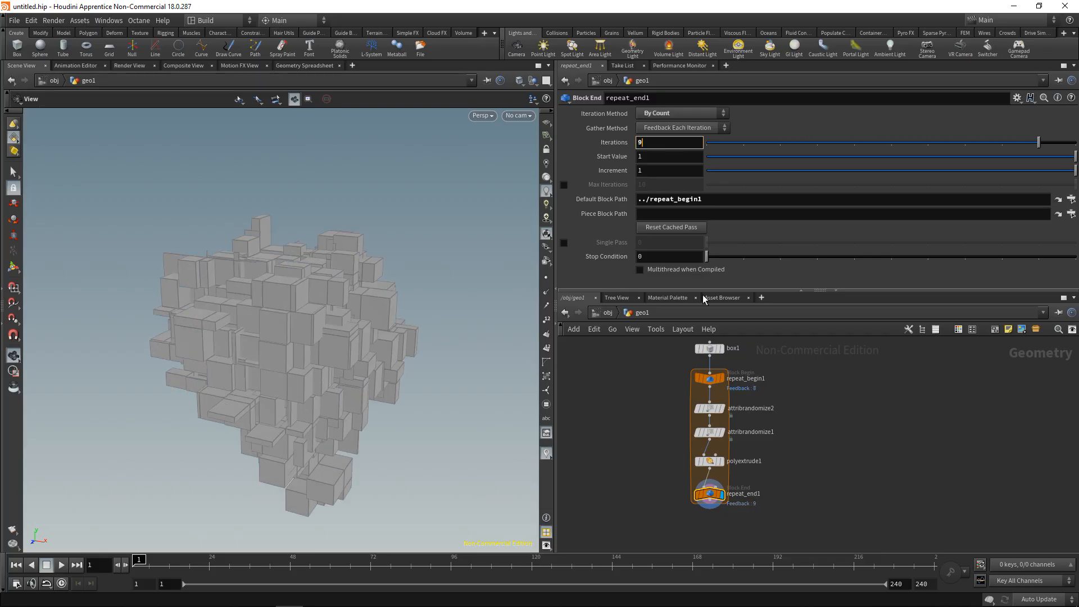
Review attribrandomize2's seed options, create a meta import node from repeat_begin1, and inspect the new node's detail attributes.
{"action": "left_click", "coordinate": [709, 408]}
{"action": "left_click", "coordinate": [617, 201]}
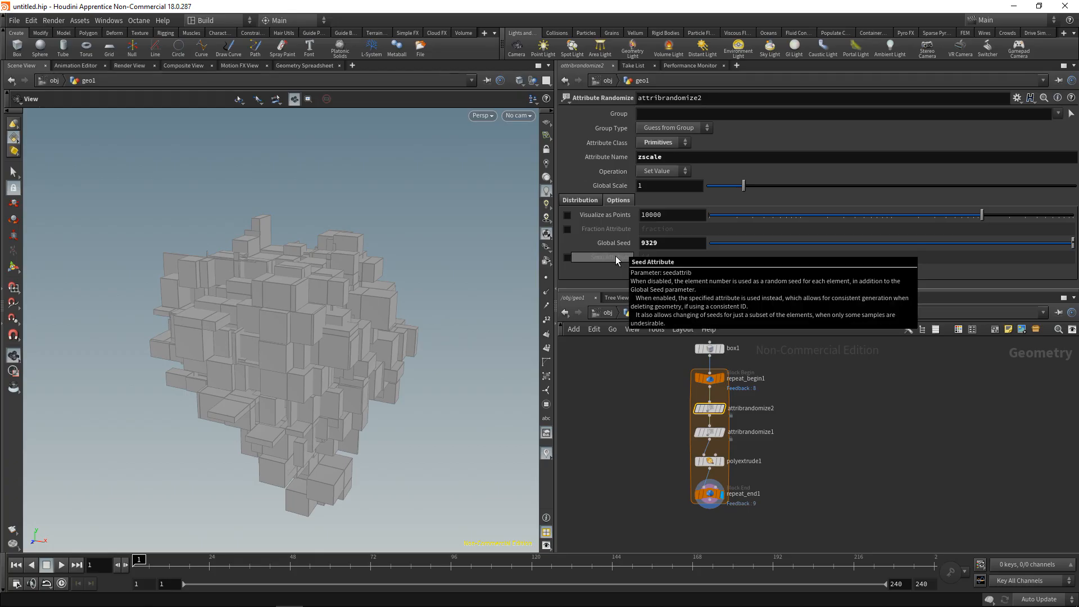
{"action": "mouse_move", "coordinate": [615, 245]}
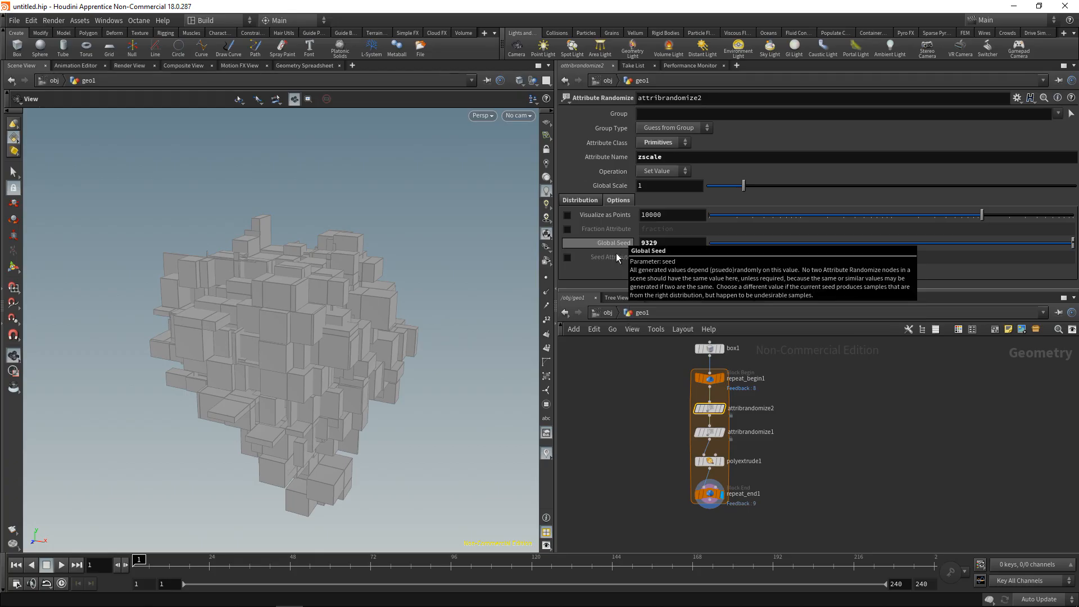
{"action": "left_click_drag", "start_coordinate": [628, 389], "coordinate": [731, 372]}
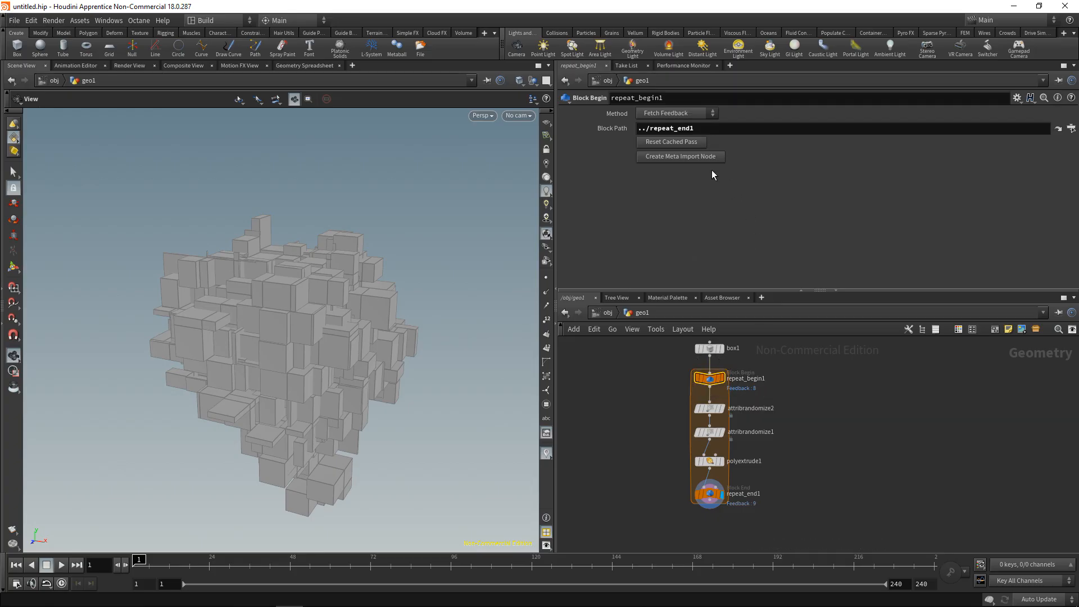
{"action": "left_click", "coordinate": [700, 157]}
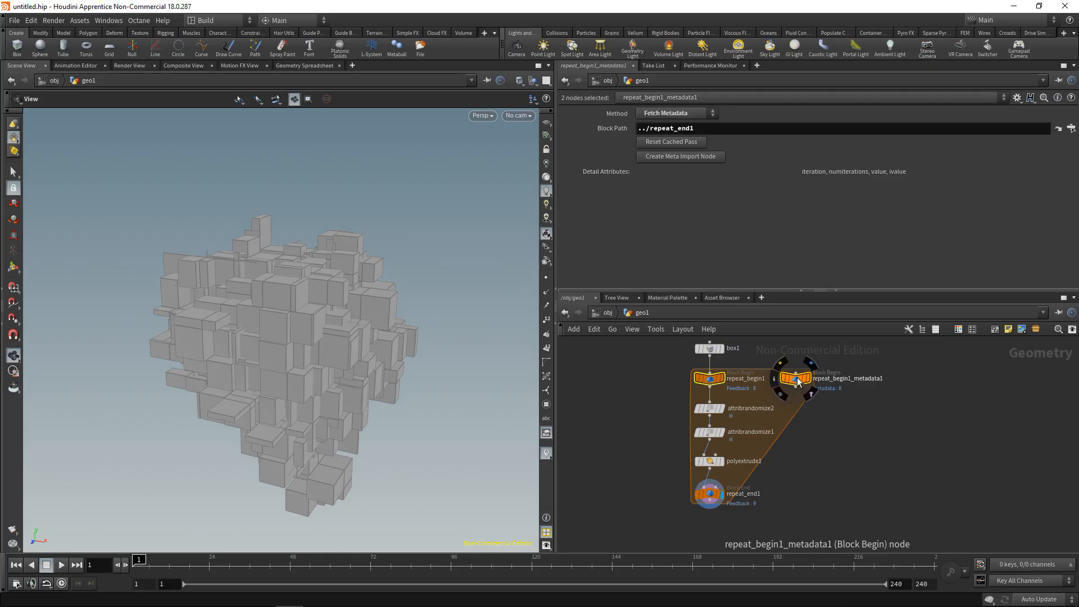
{"action": "middle_click_drag", "start_coordinate": [796, 377], "coordinate": [685, 381]}
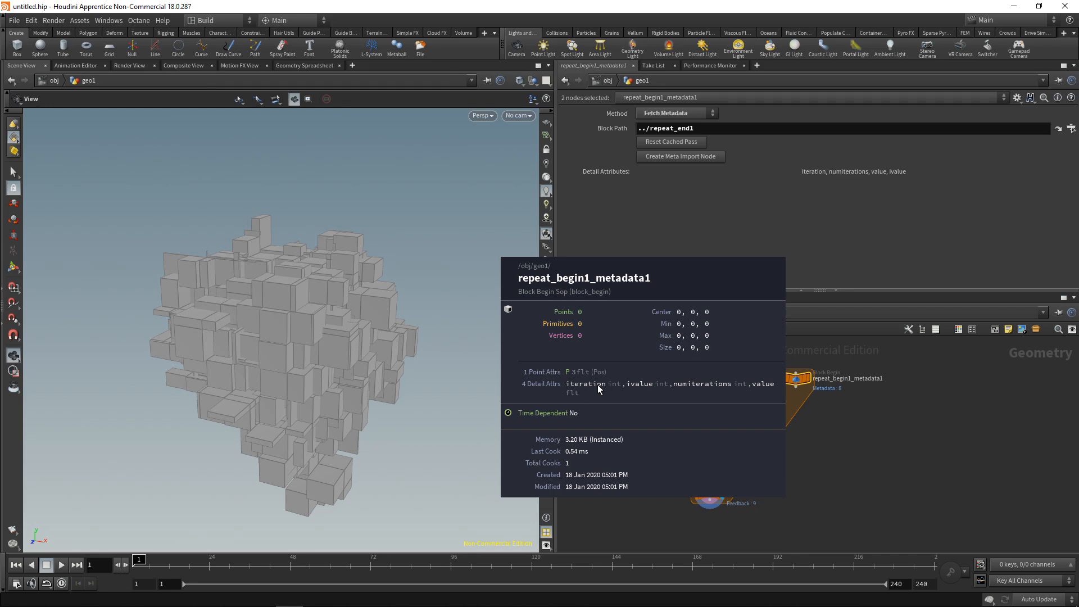
Set attribrandomize2's Global Seed to the expression detail("../repeat_begin1_metadata1/", "iteration", 0).
{"action": "left_click", "coordinate": [709, 408]}
{"action": "left_click", "coordinate": [665, 243]}
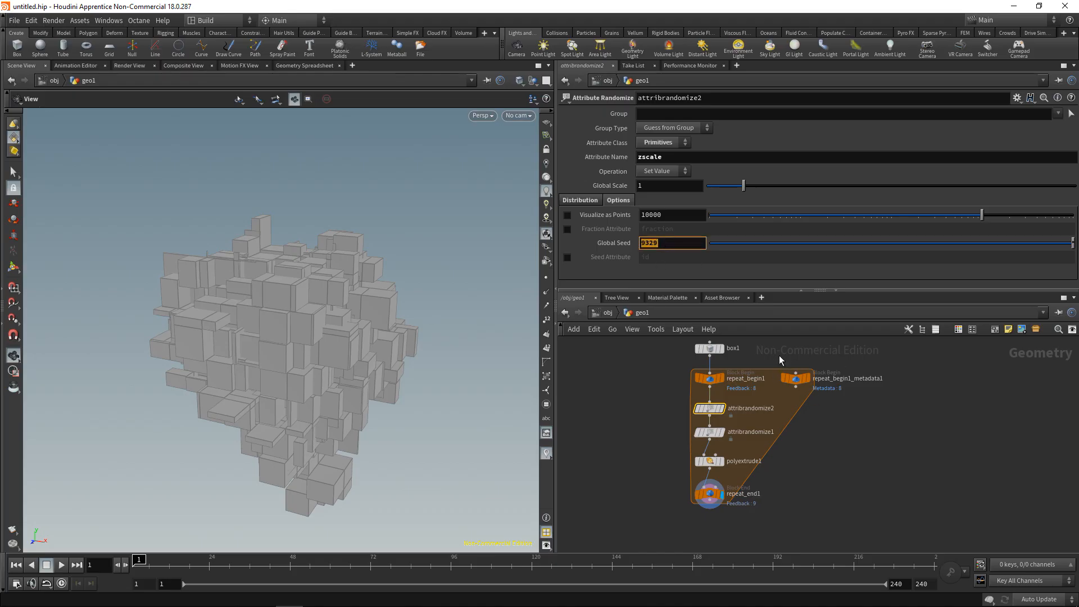
{"action": "middle_click", "coordinate": [798, 382]}
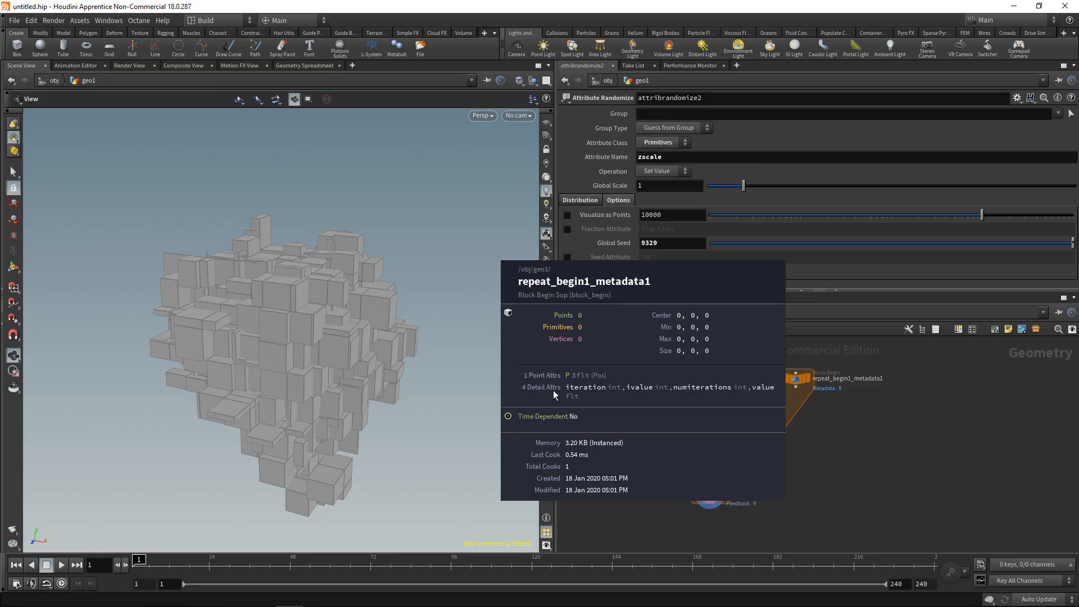
{"action": "double_click", "coordinate": [652, 244]}
{"action": "type", "text": "detail()"}
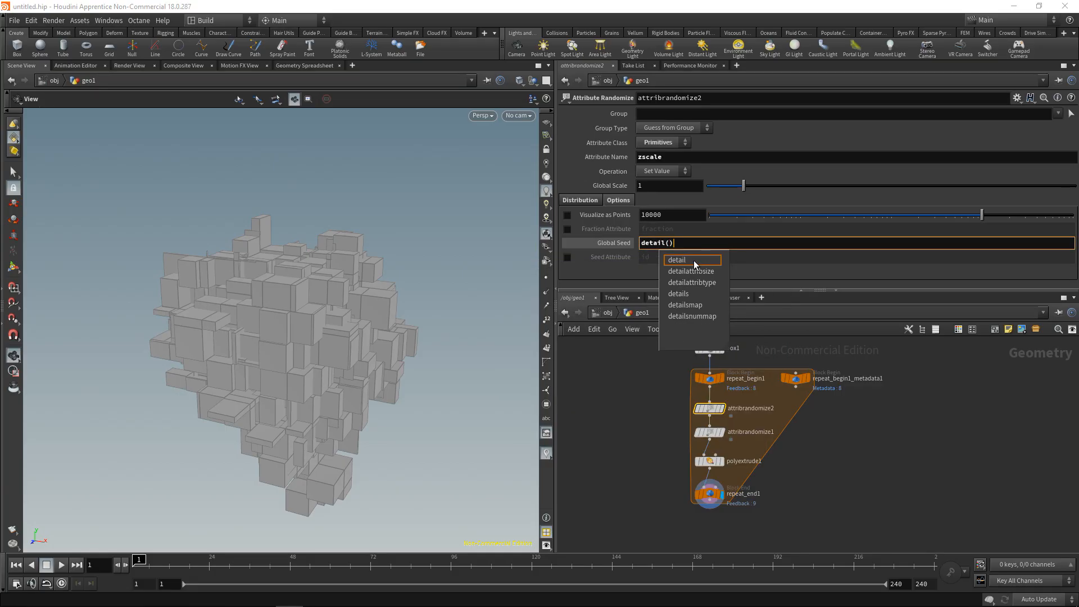
{"action": "key", "text": "Left"}
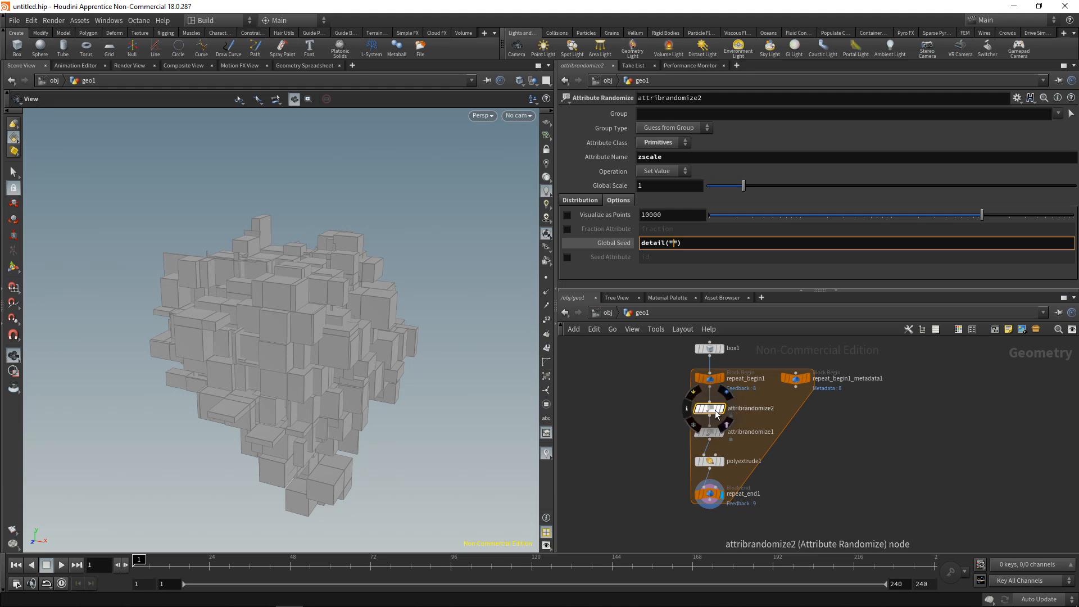
{"action": "type", "text": "../"}
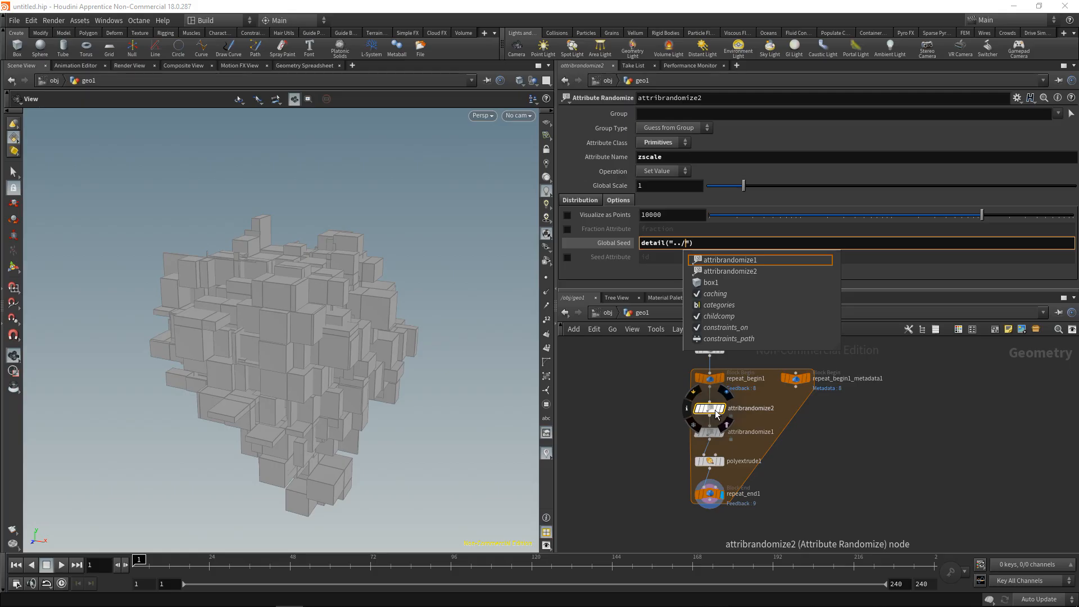
{"action": "type", "text": "rep"}
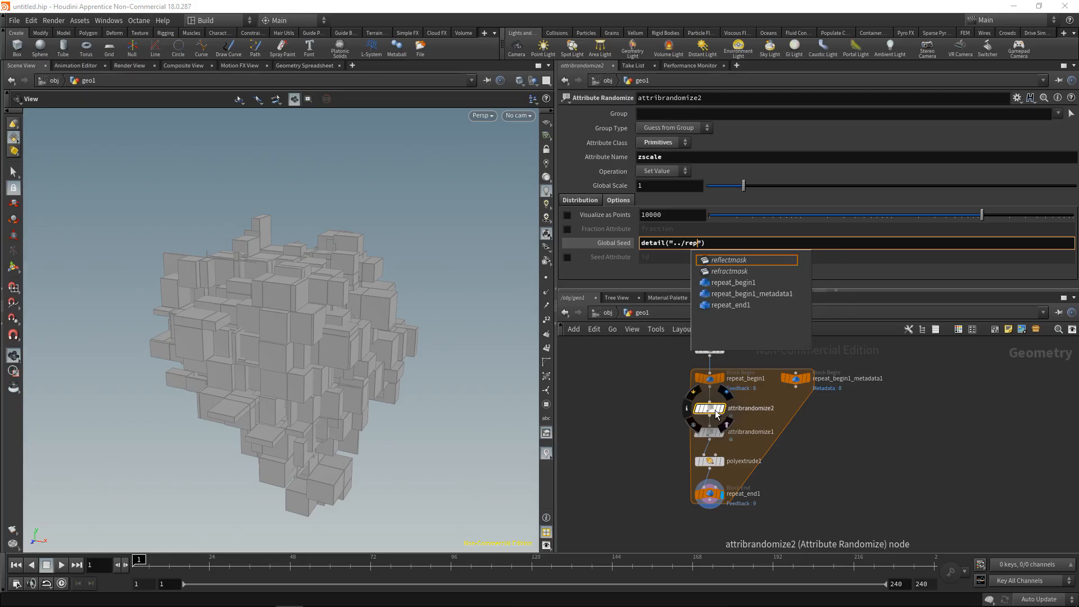
{"action": "key", "text": "Down"}
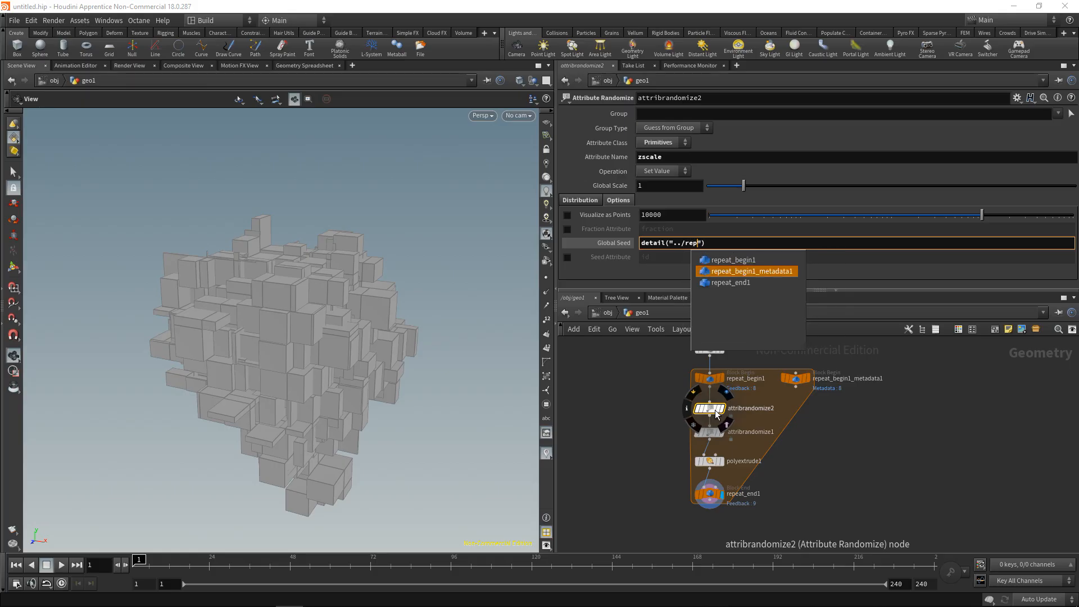
{"action": "key", "text": "Return"}
{"action": "key", "text": "Right"}
{"action": "type", "text": ","}
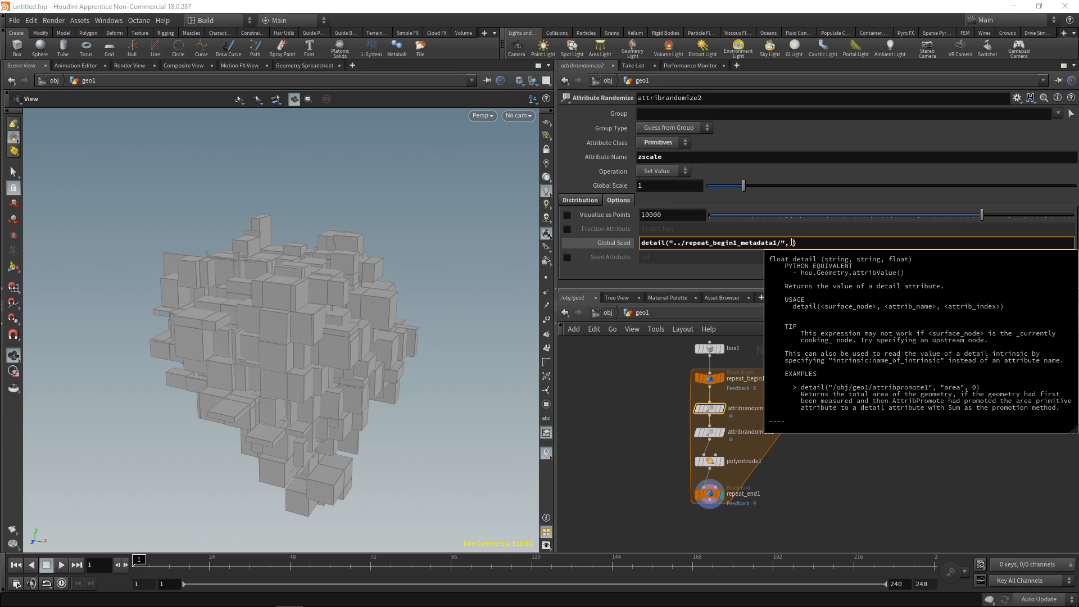
{"action": "type", "text": "\""}
{"action": "type", "text": "iteration\""}
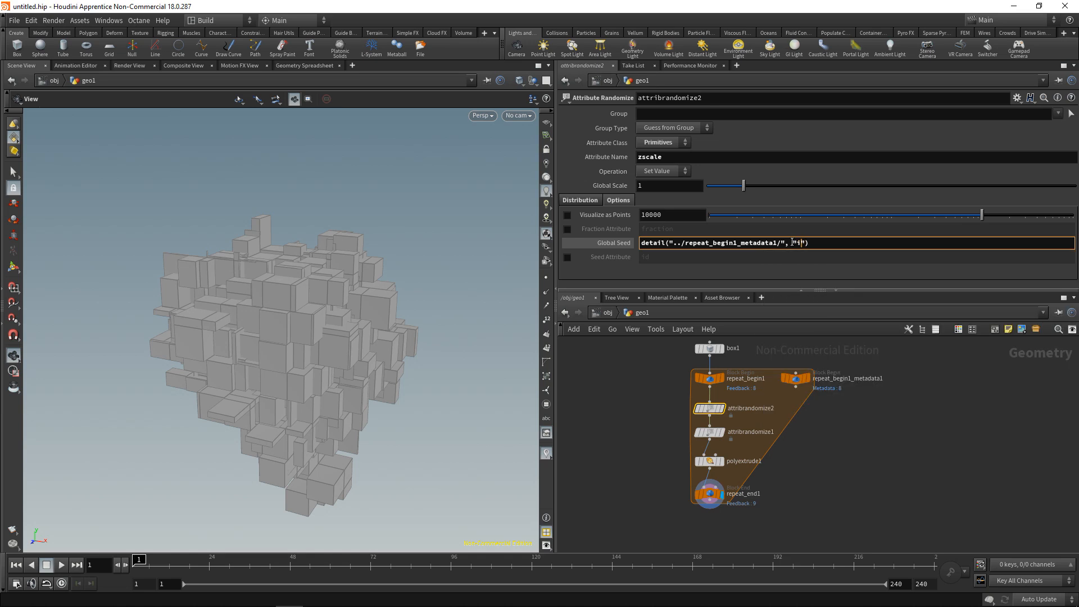
{"action": "type", "text": ", 0"}
{"action": "key", "text": "Return"}
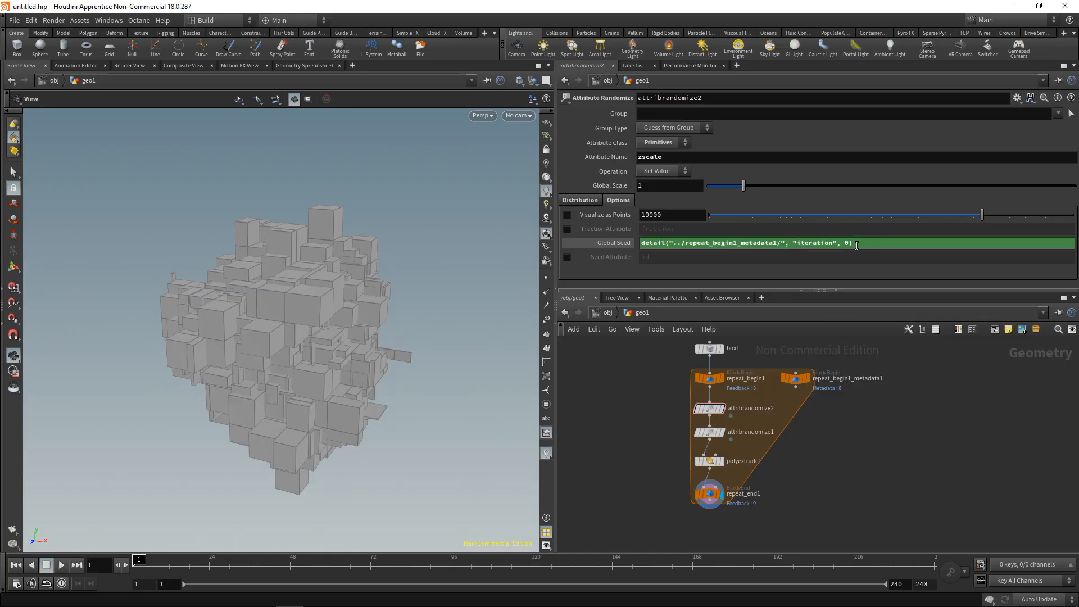
Check the evaluated value behind attribrandomize2's Global Seed expression.
{"action": "left_click", "coordinate": [608, 243]}
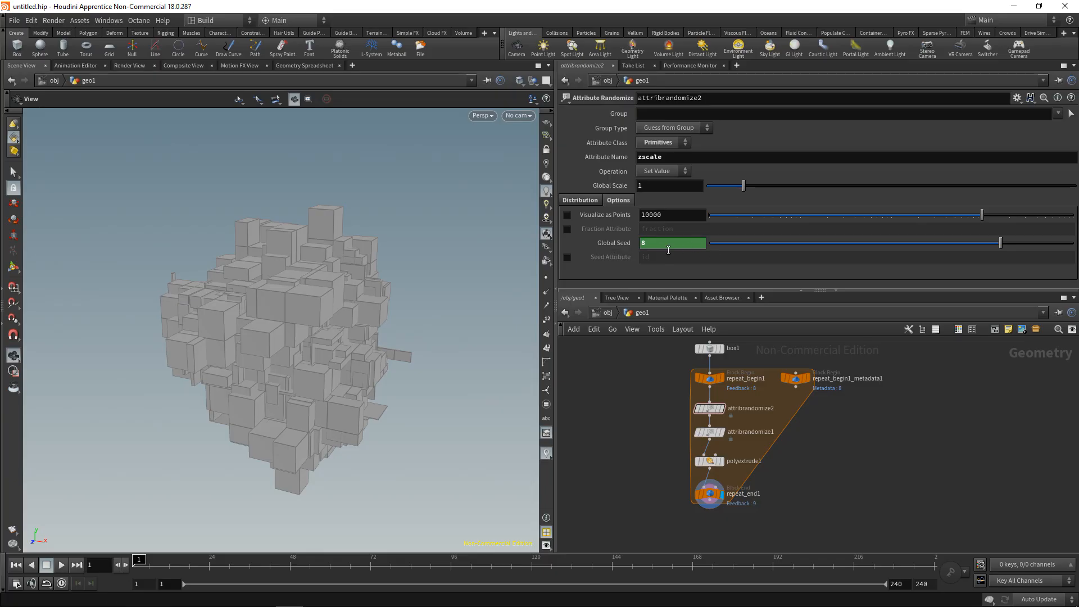
{"action": "left_click", "coordinate": [616, 245]}
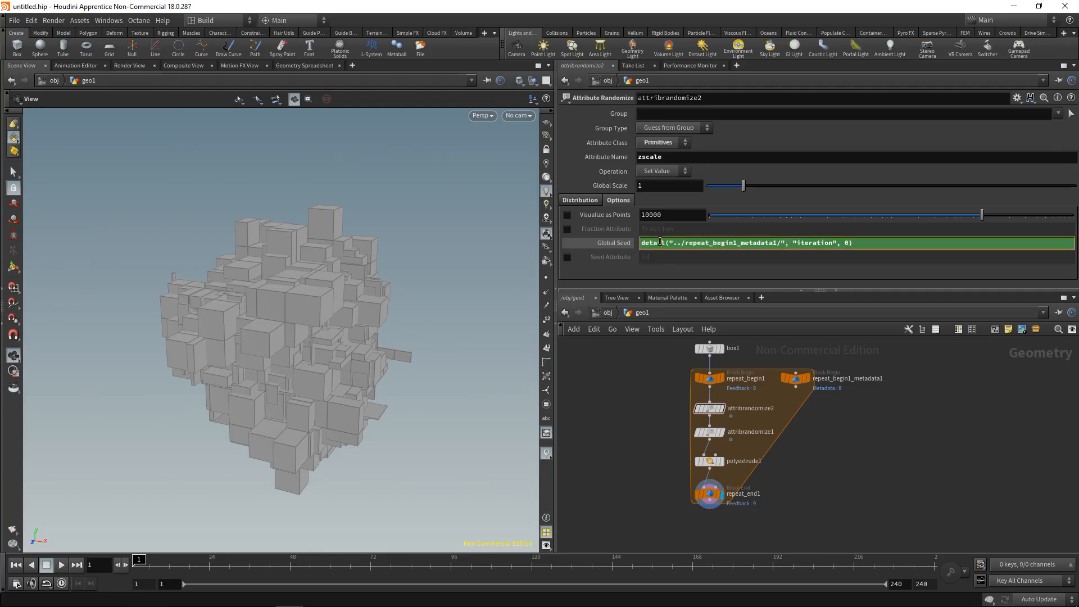
{"action": "left_click", "coordinate": [599, 241]}
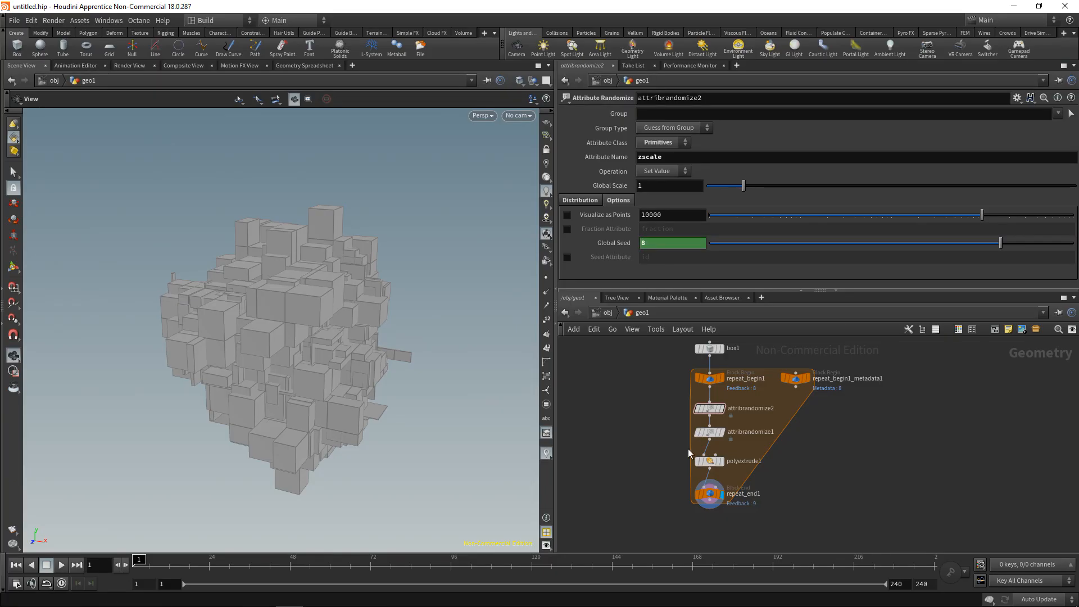
Set attribrandomize1's Global Seed to the same iteration detail expression with + 12345 added.
{"action": "left_click", "coordinate": [710, 432]}
{"action": "left_click", "coordinate": [615, 201]}
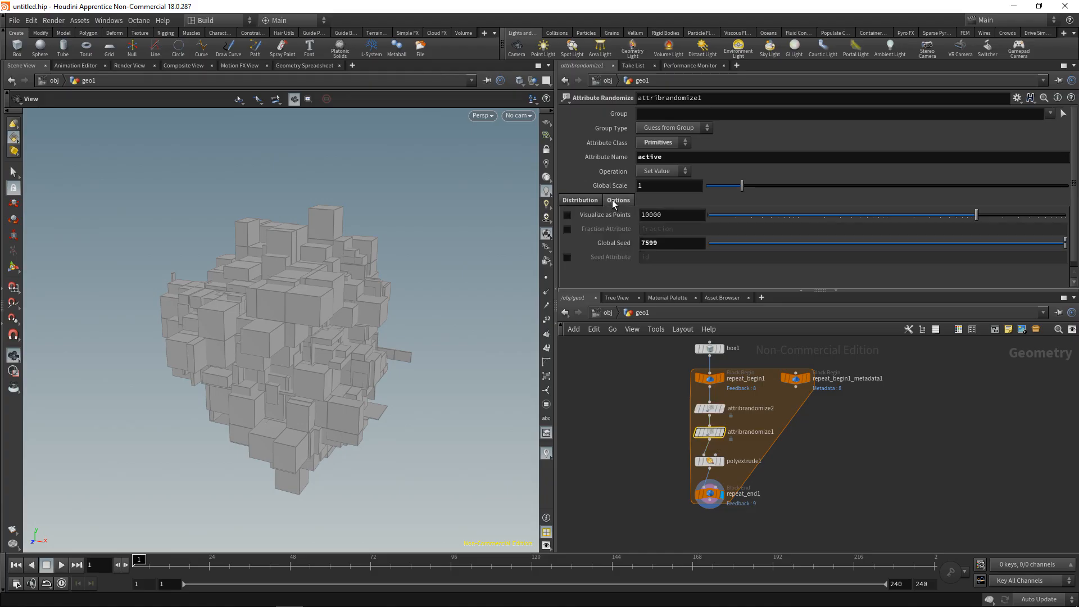
{"action": "left_click", "coordinate": [668, 245]}
{"action": "type", "text": "+ 12345"}
{"action": "left_click", "coordinate": [974, 462]}
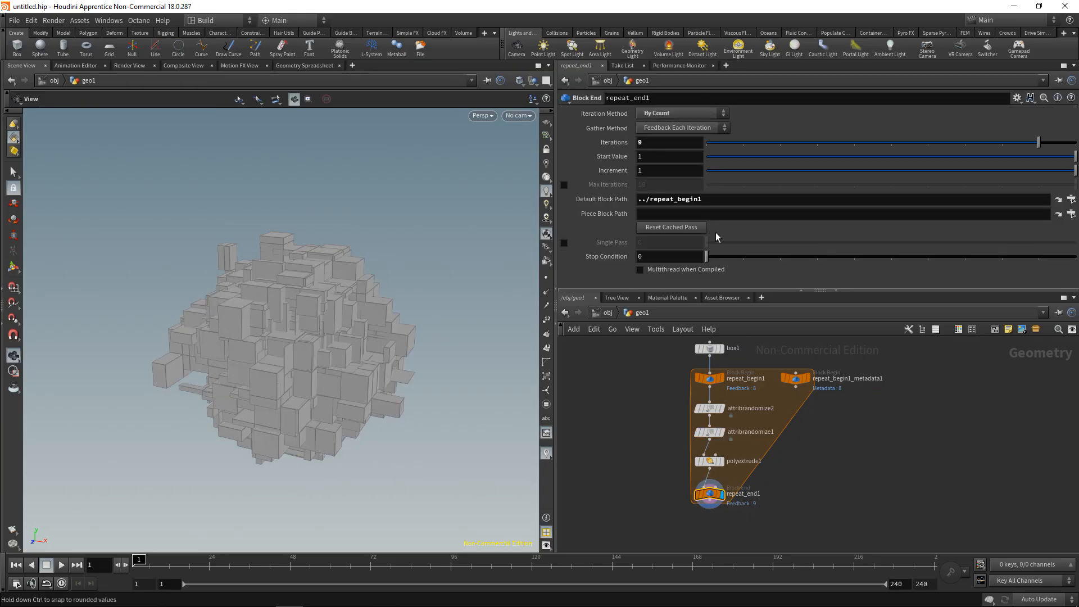
Raise repeat_end1's iterations to 10 and set polyextrude1's extrusion distance to about 0.376.
{"action": "left_click_drag", "start_coordinate": [1020, 144], "coordinate": [1077, 163]}
{"action": "left_click", "coordinate": [716, 462]}
{"action": "left_click_drag", "start_coordinate": [924, 171], "coordinate": [975, 180]}
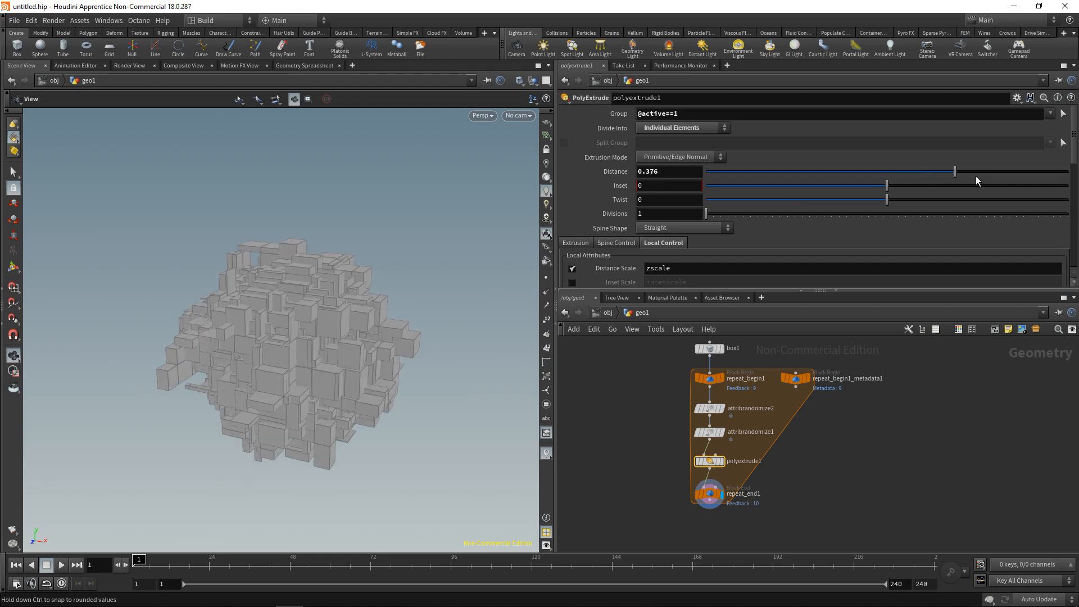
Lower attribrandomize1's Probability of Value B to 0.017 so fewer faces are extruded.
{"action": "left_click", "coordinate": [709, 432]}
{"action": "mouse_move", "coordinate": [730, 273]}
{"action": "left_mouse_down"}
{"action": "mouse_move", "coordinate": [761, 275]}
{"action": "mouse_move", "coordinate": [714, 277]}
{"action": "left_mouse_up"}
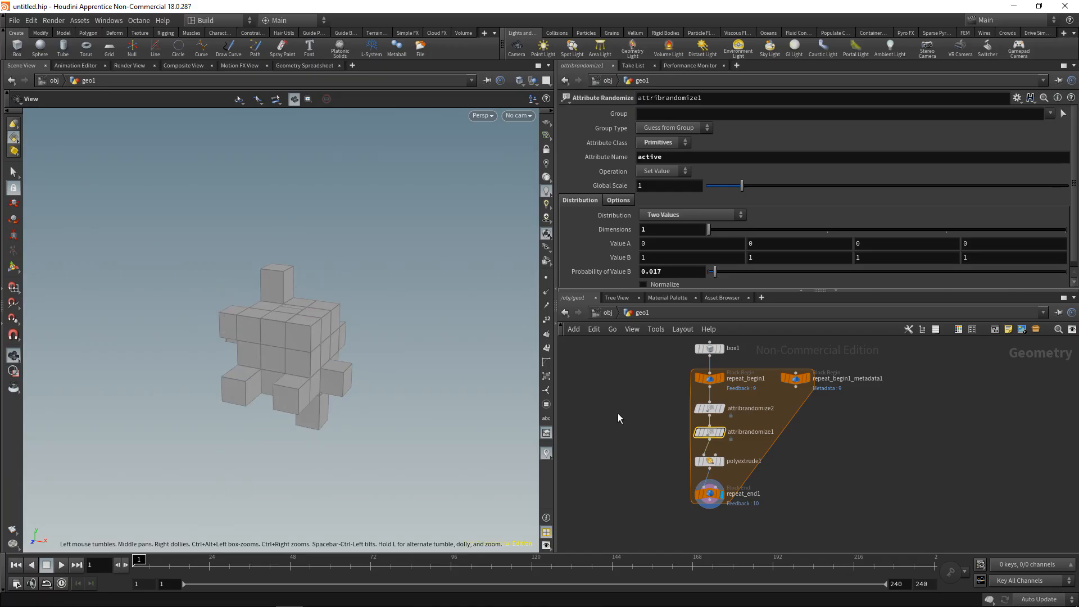